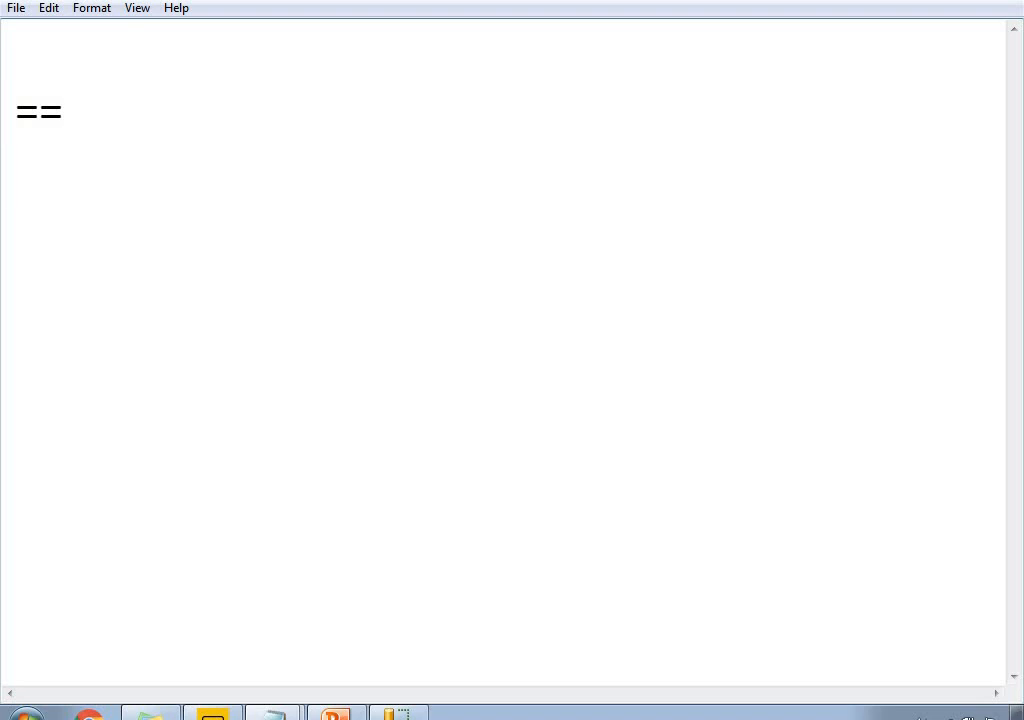
# Step: Start a syntax line below the "==" line with the text "SWITCH(<Expression>"
pyautogui.press('Return')
pyautogui.press('Return')
pyautogui.write('SWIT')
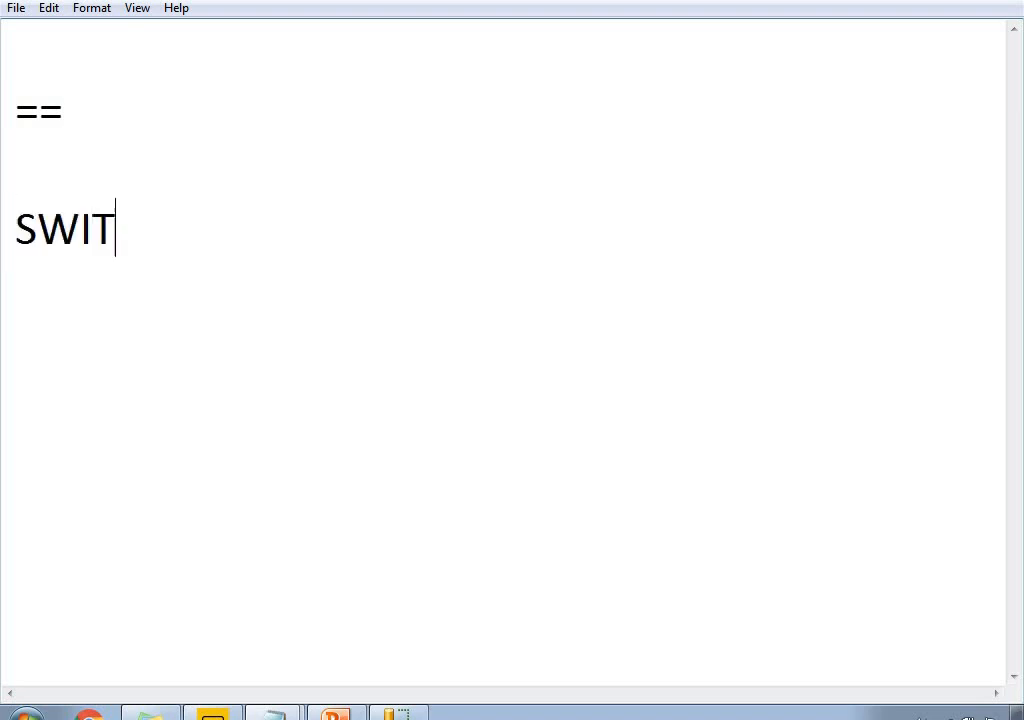
pyautogui.write('CH(')
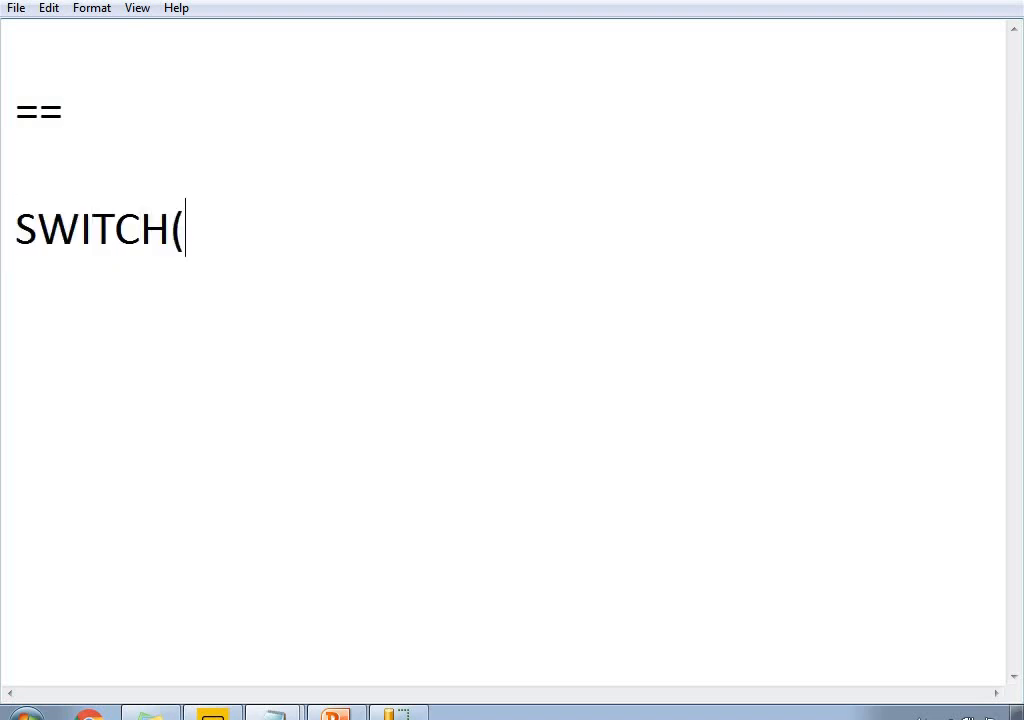
pyautogui.write('<Expression>')
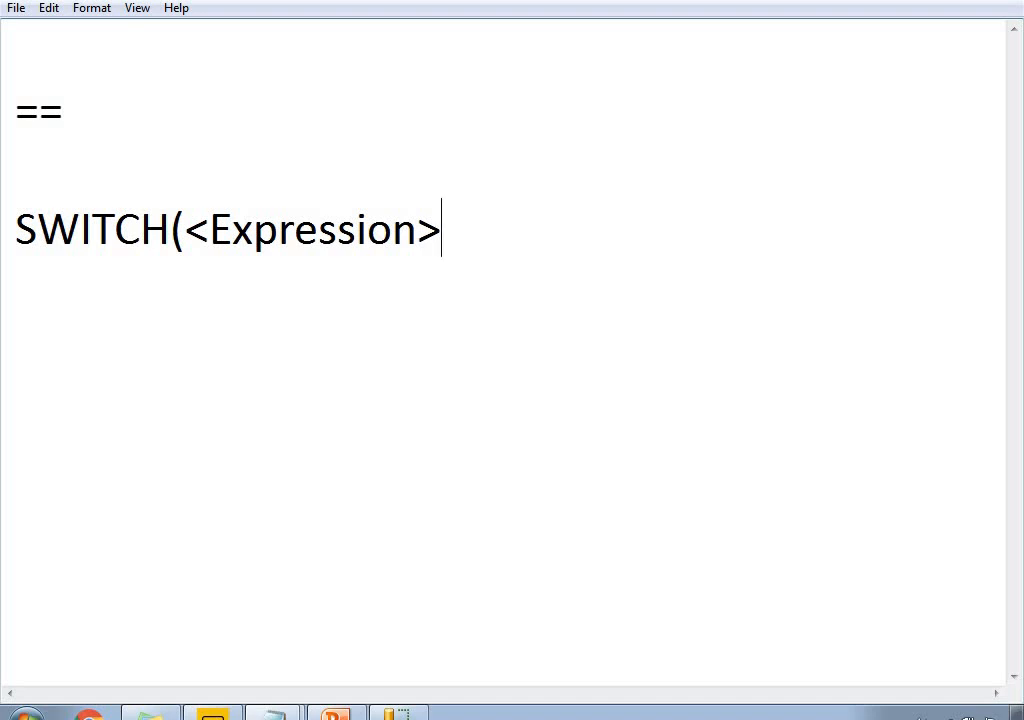
# Step: Continue the SWITCH syntax line with the first value and result arguments, ",<Value>,<Result>"
pyautogui.write(',<Valu')
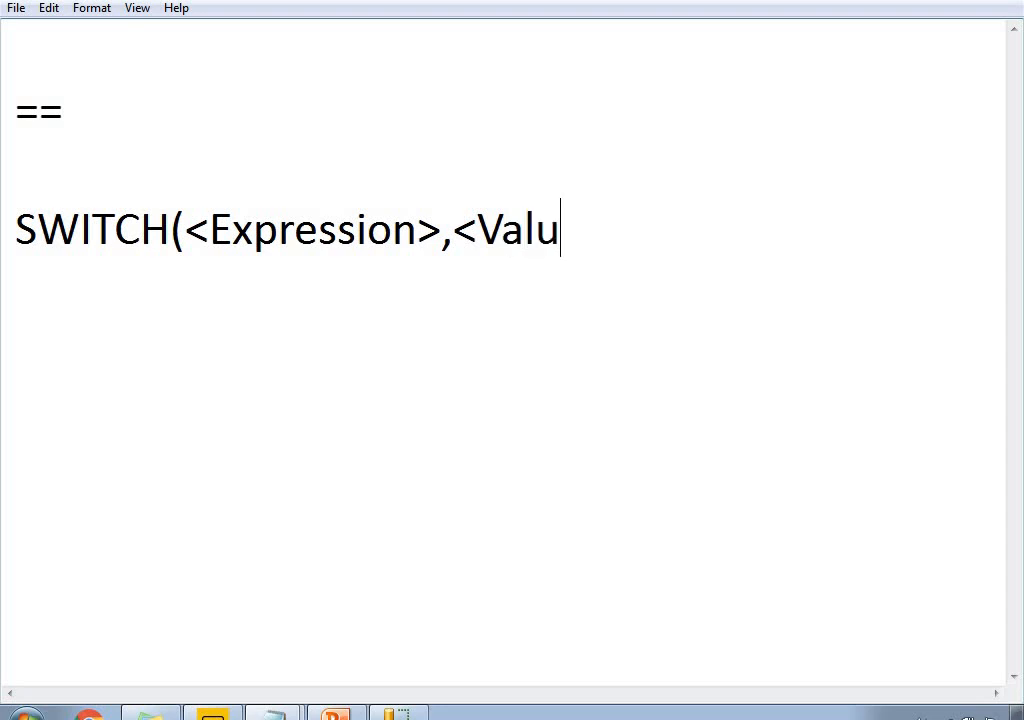
pyautogui.write('e>,')
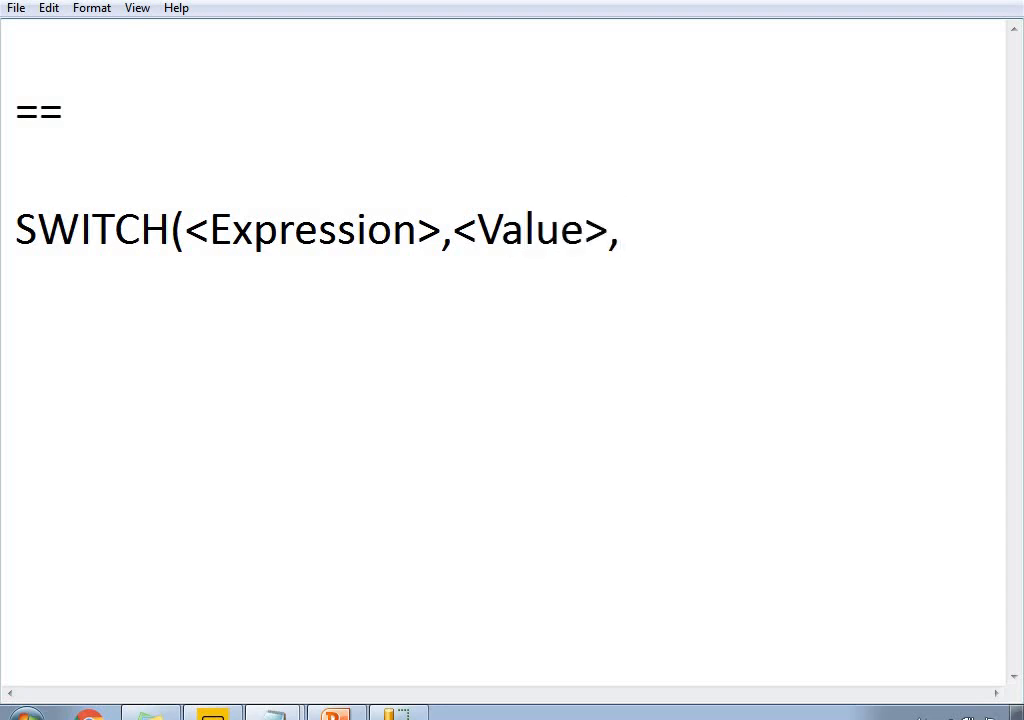
pyautogui.write('<Resi')
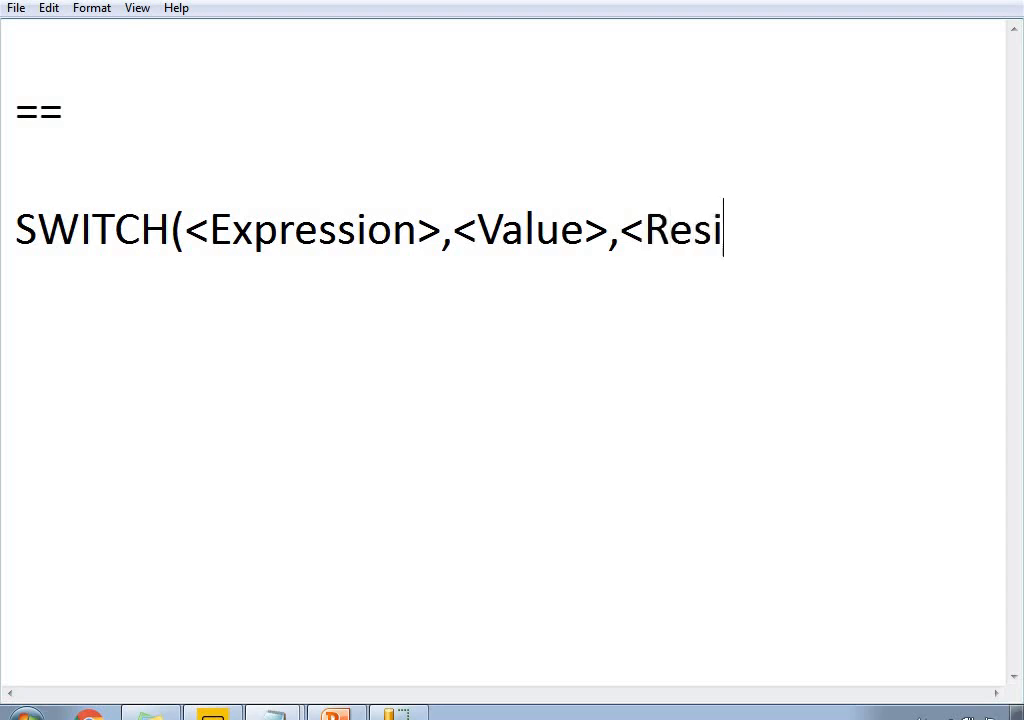
pyautogui.press('BackSpace')
pyautogui.write('ut')
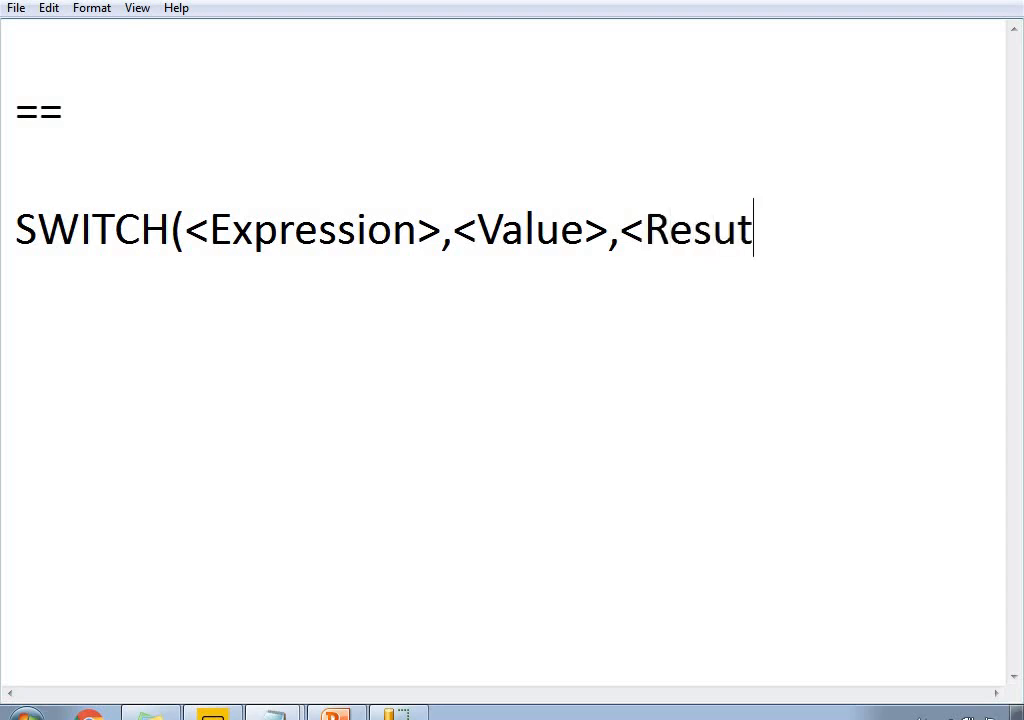
pyautogui.press('BackSpace')
pyautogui.write('lt')
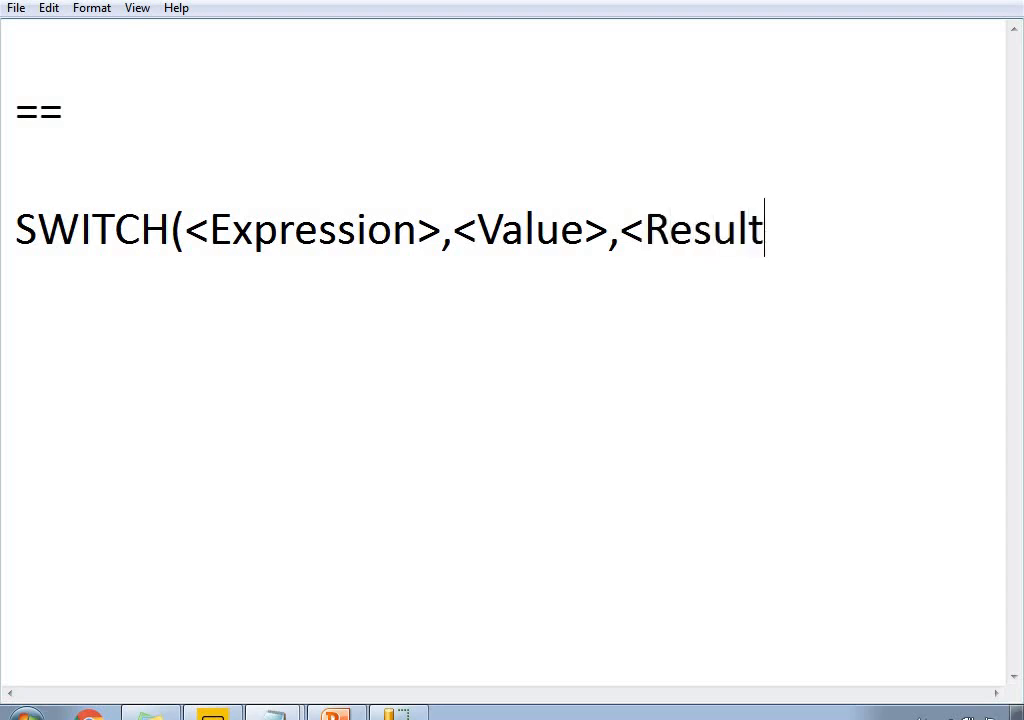
pyautogui.write('>')
# Step: Add the optional repeating pair "[,<Value>,<Result>...]" on a new line below the SWITCH syntax
pyautogui.press('Return')
pyautogui.write('[')
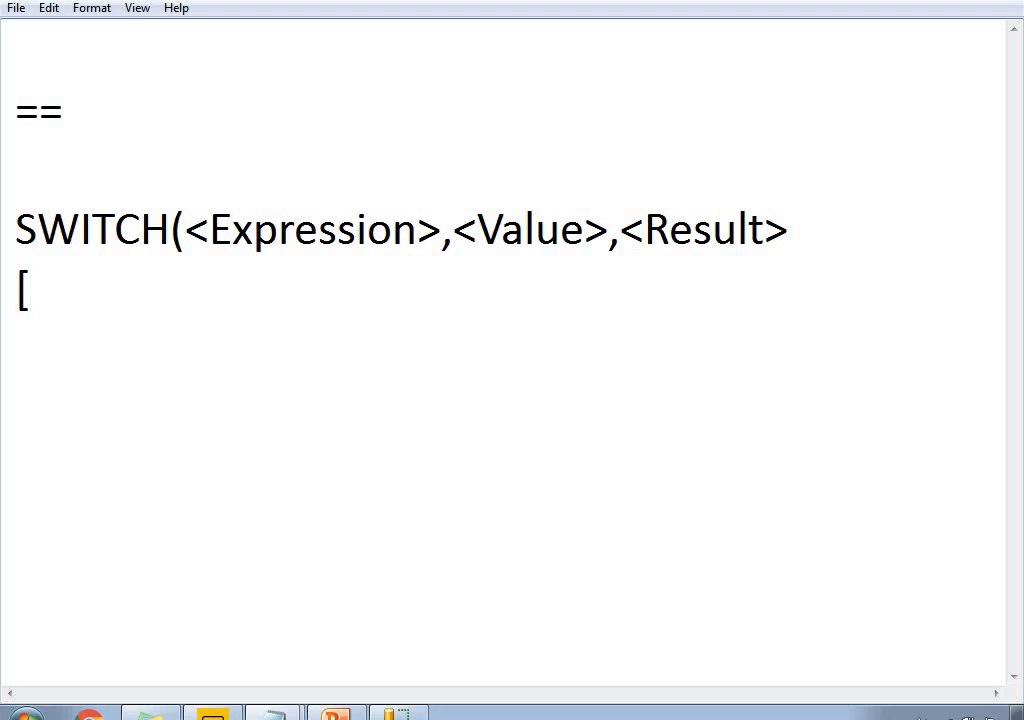
pyautogui.write(',<Val')
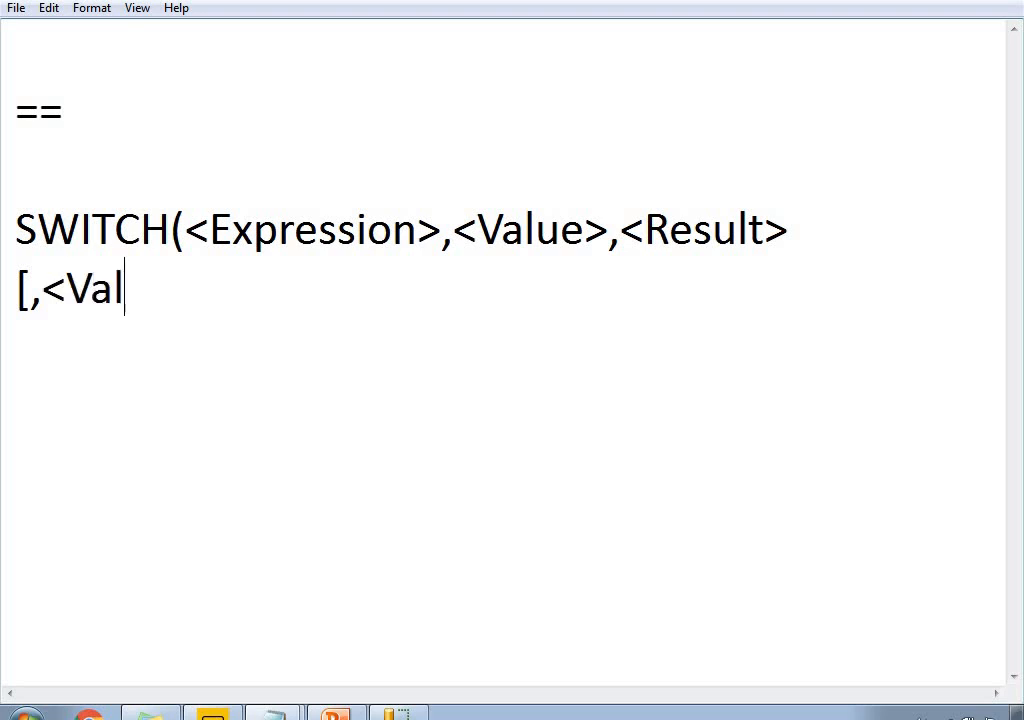
pyautogui.write('ue>,')
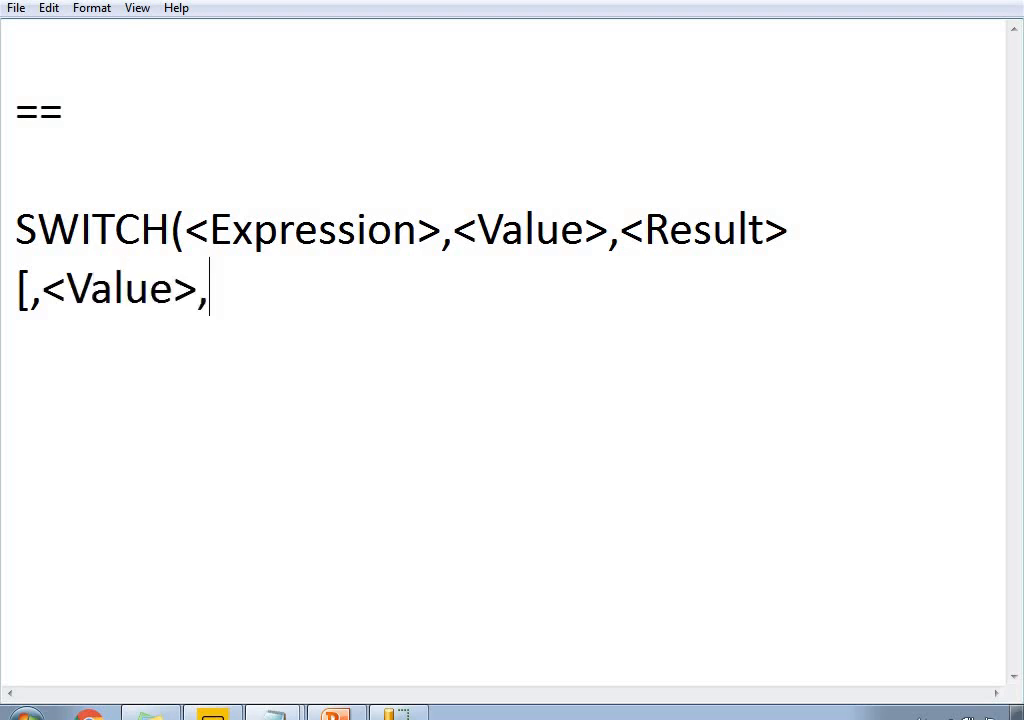
pyautogui.write('<Result')
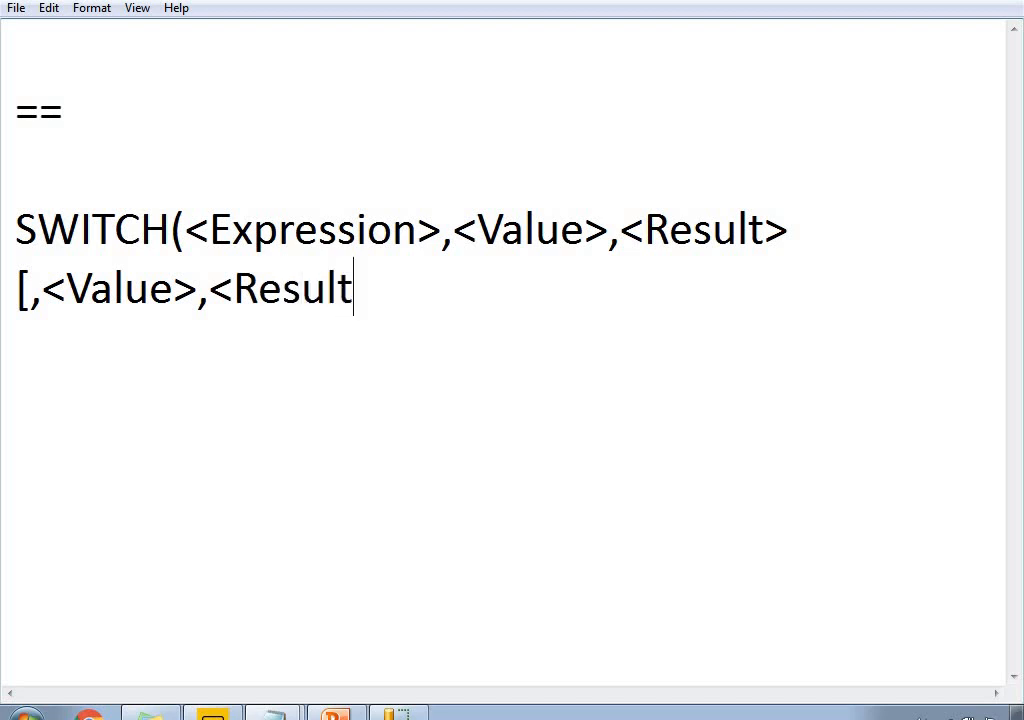
pyautogui.write('>...]')
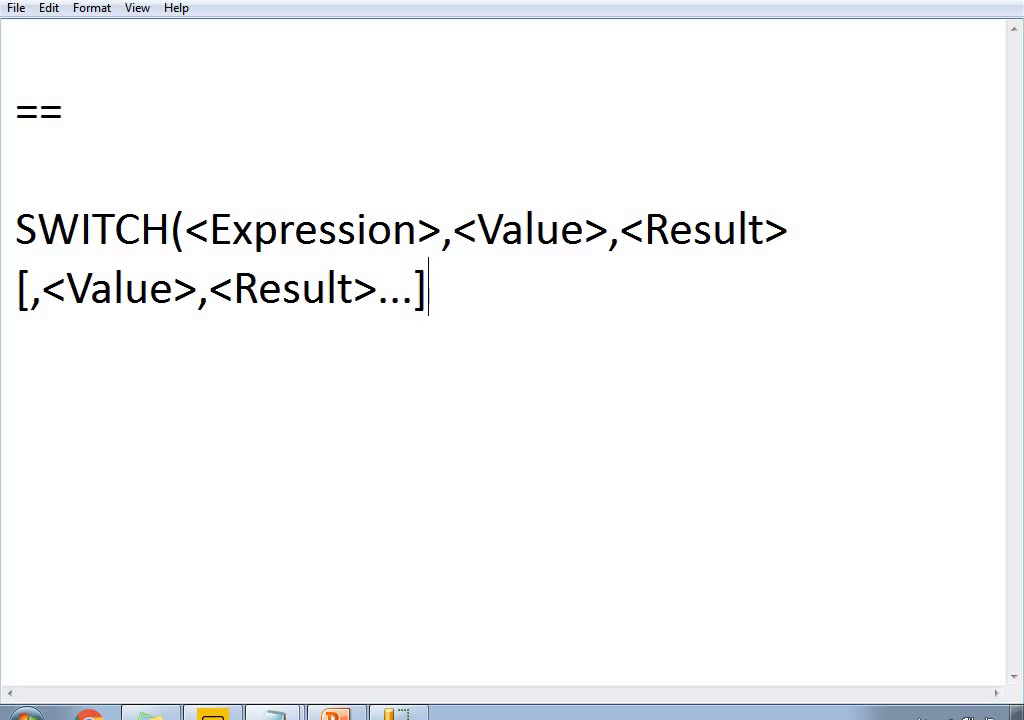
# Step: Append the optional else argument "[,<Else>]" to the end of the second syntax line
pyautogui.write('[')
pyautogui.write(',')
pyautogui.write('<')
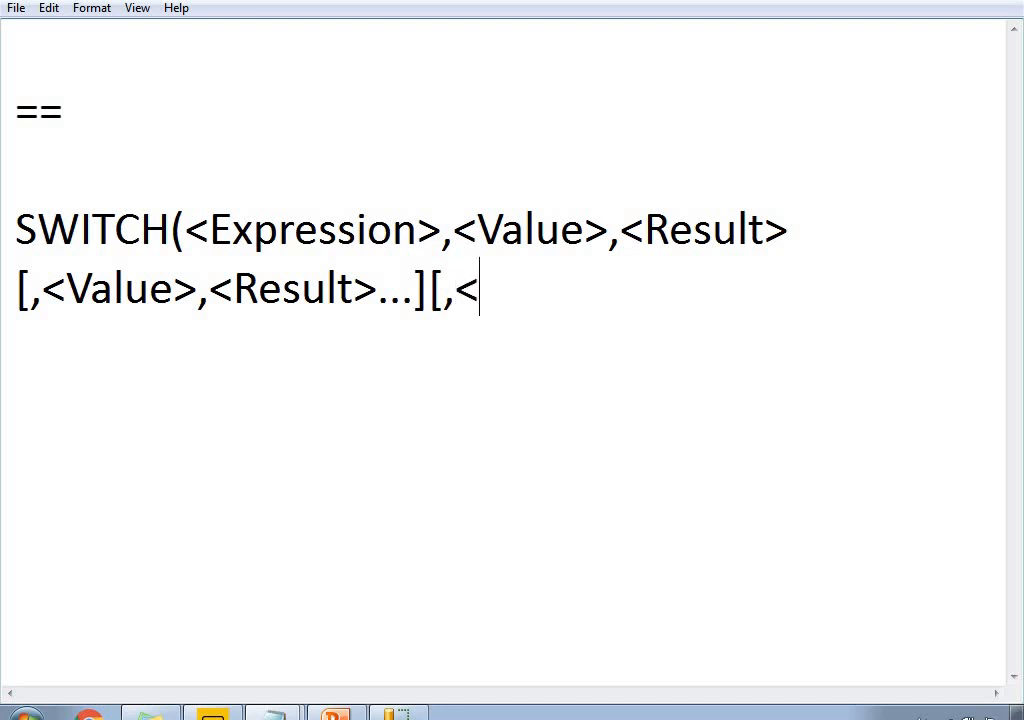
pyautogui.write('Else>')
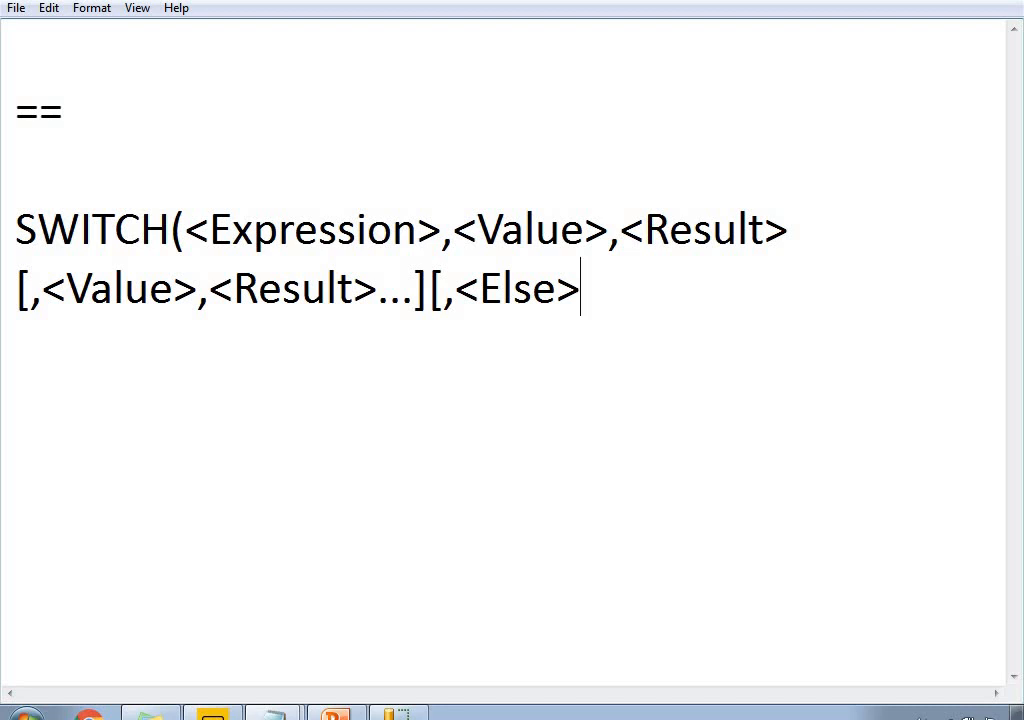
pyautogui.write('}')
pyautogui.press('BackSpace')
pyautogui.write(']')
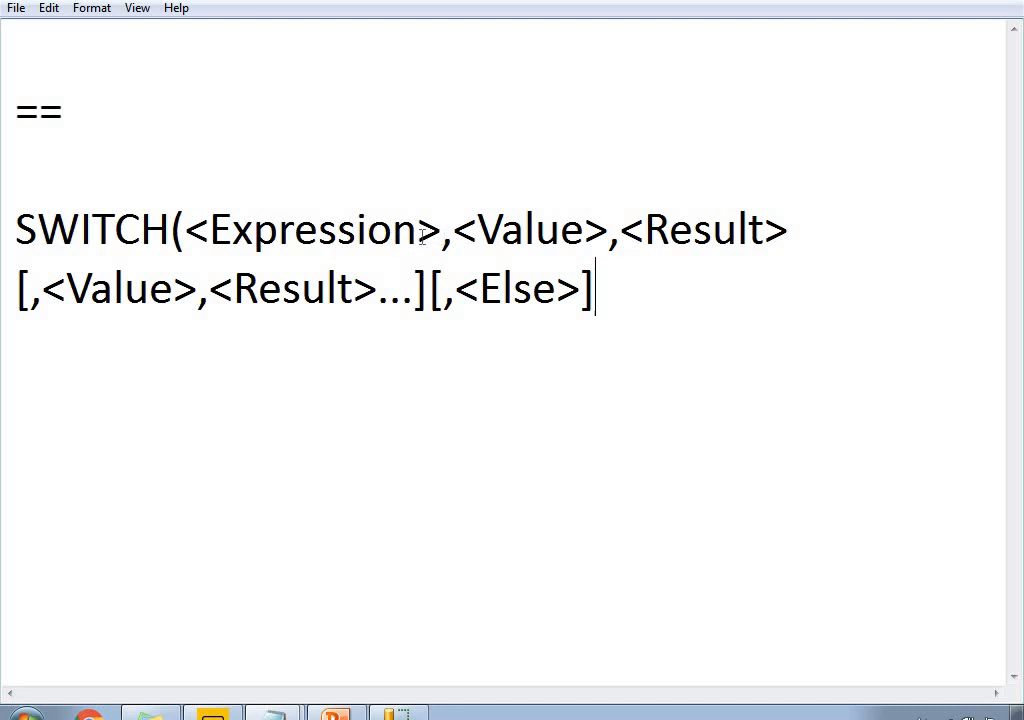
# Step: Review the SWITCH syntax by highlighting its Expression, Value, Result and Else arguments
pyautogui.moveTo(441, 234); pyautogui.dragTo(190, 230)
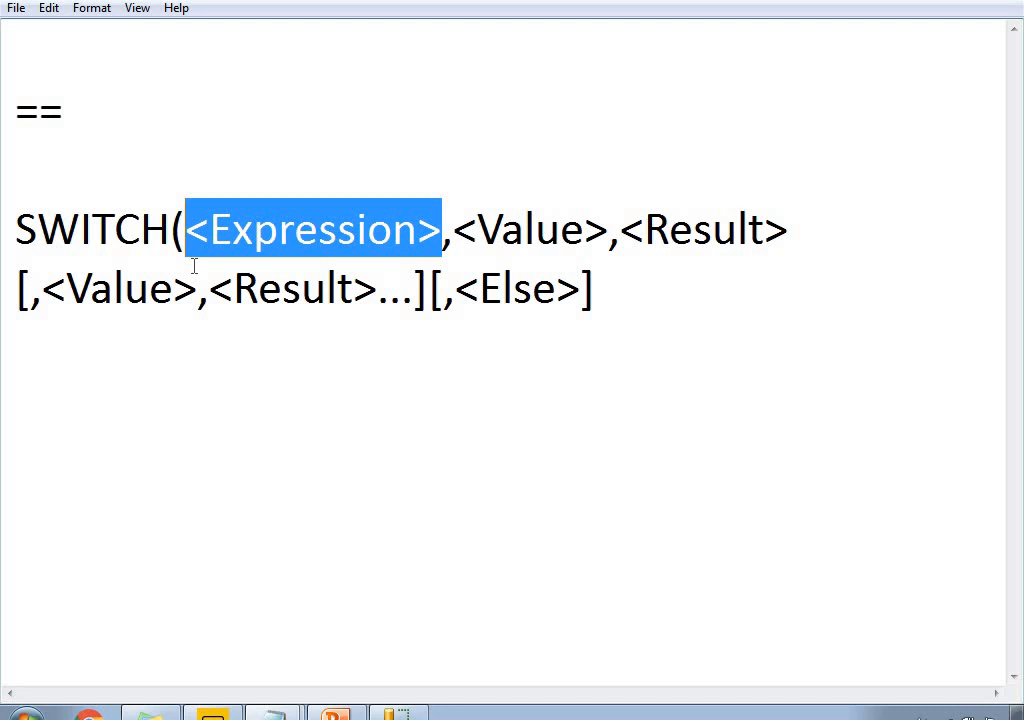
pyautogui.click(480, 230)
pyautogui.moveTo(442, 230); pyautogui.dragTo(251, 235)
pyautogui.moveTo(478, 230); pyautogui.dragTo(740, 232)
pyautogui.moveTo(278, 235); pyautogui.dragTo(368, 235)
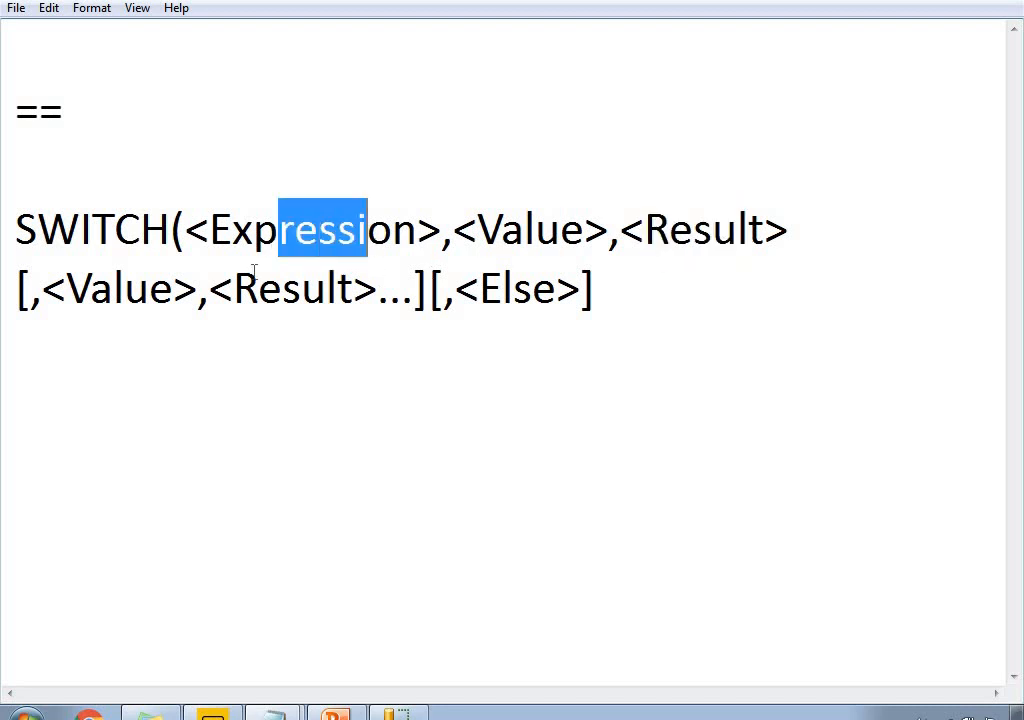
pyautogui.moveTo(87, 290); pyautogui.dragTo(121, 290)
pyautogui.moveTo(258, 290); pyautogui.dragTo(301, 290)
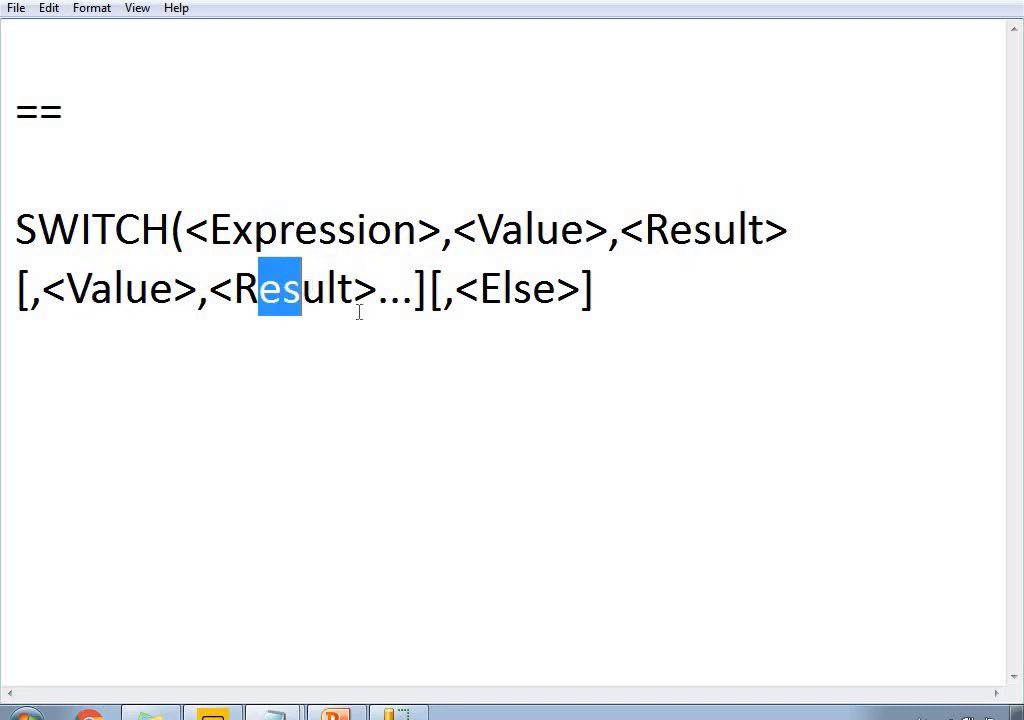
pyautogui.moveTo(480, 290); pyautogui.dragTo(533, 290)
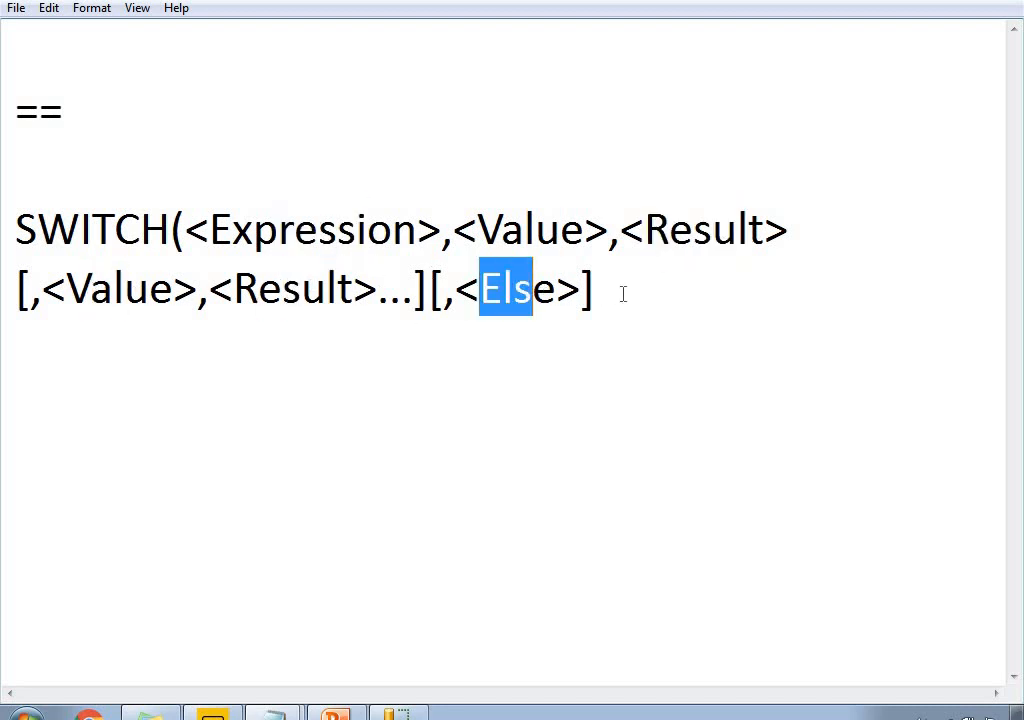
pyautogui.click(672, 293)
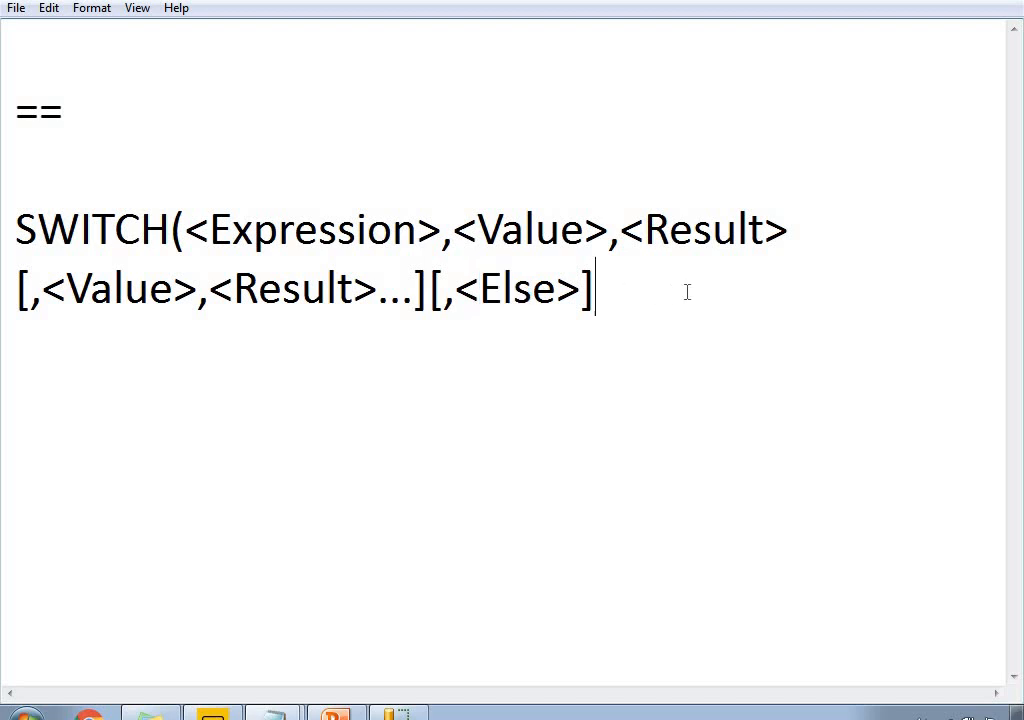
pyautogui.moveTo(454, 232); pyautogui.dragTo(790, 234)
pyautogui.doubleClick(517, 289)
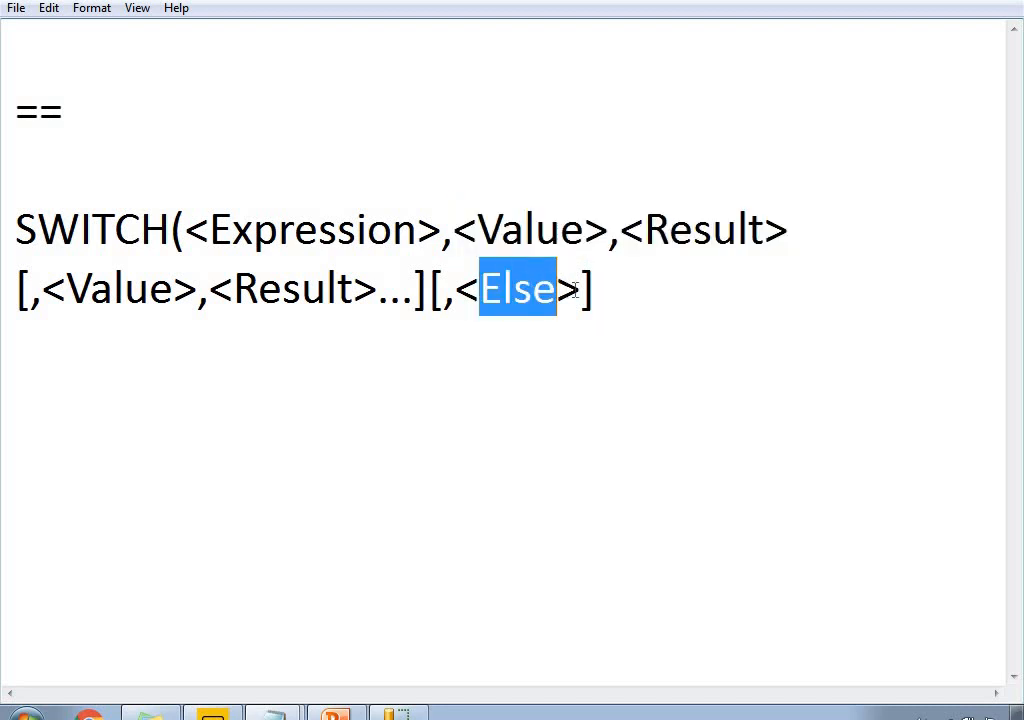
pyautogui.click(610, 316)
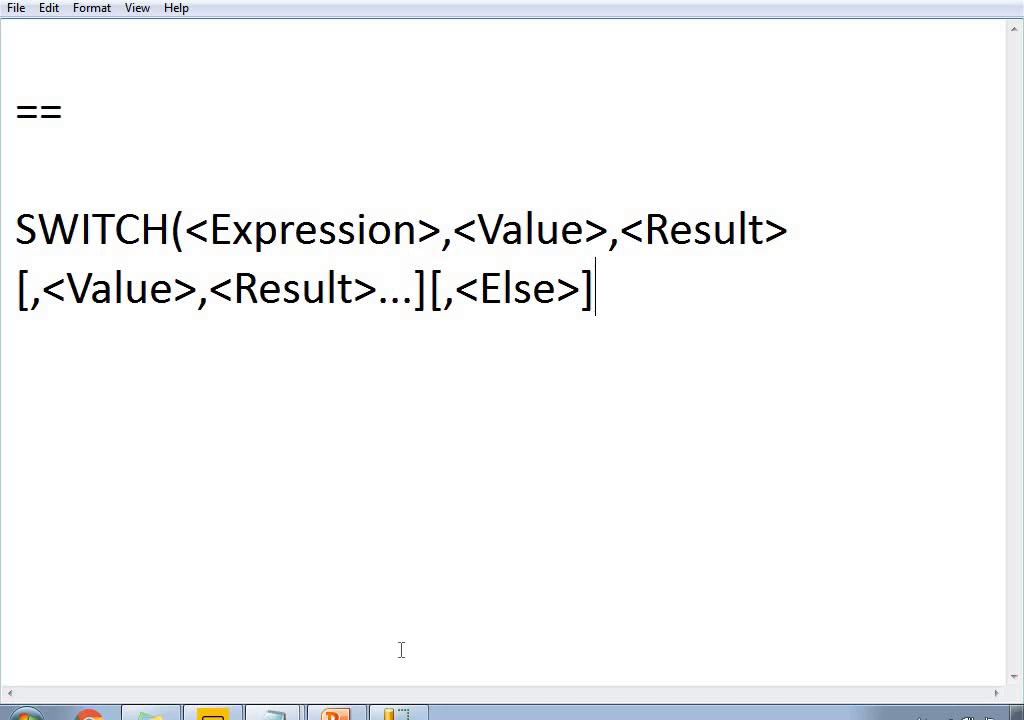
# Step: Switch to SQL Server Management Studio and write SELECT * FROM EMP in a new query window
pyautogui.click(398, 714)
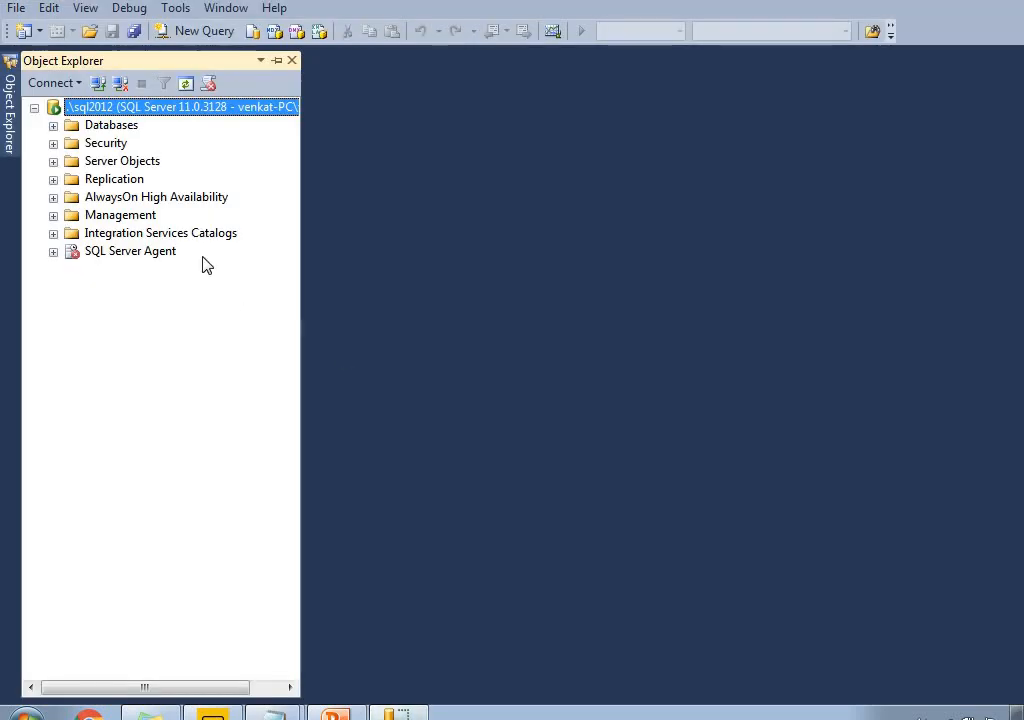
pyautogui.click(200, 31)
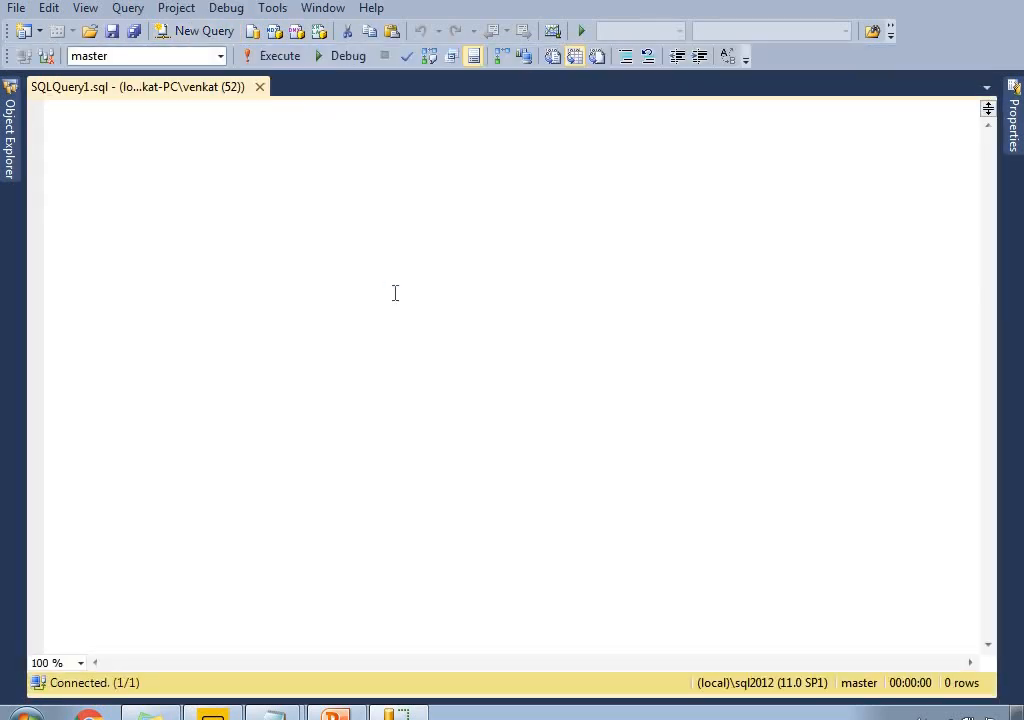
pyautogui.click(193, 57)
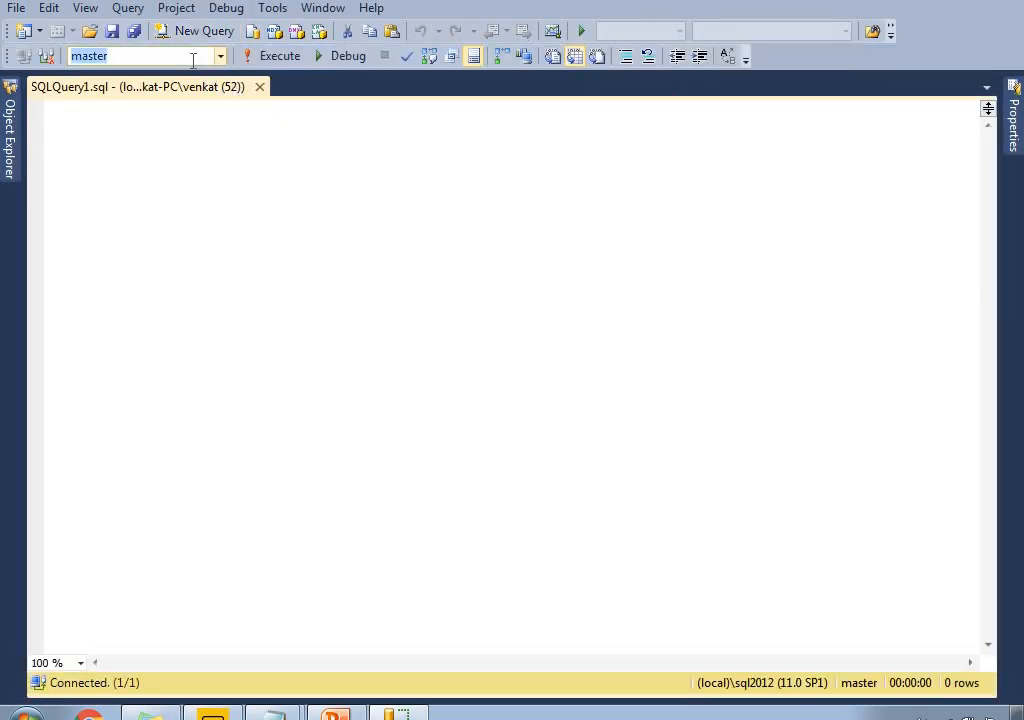
pyautogui.write('Sample')
pyautogui.click(176, 190)
pyautogui.write('SELECT ')
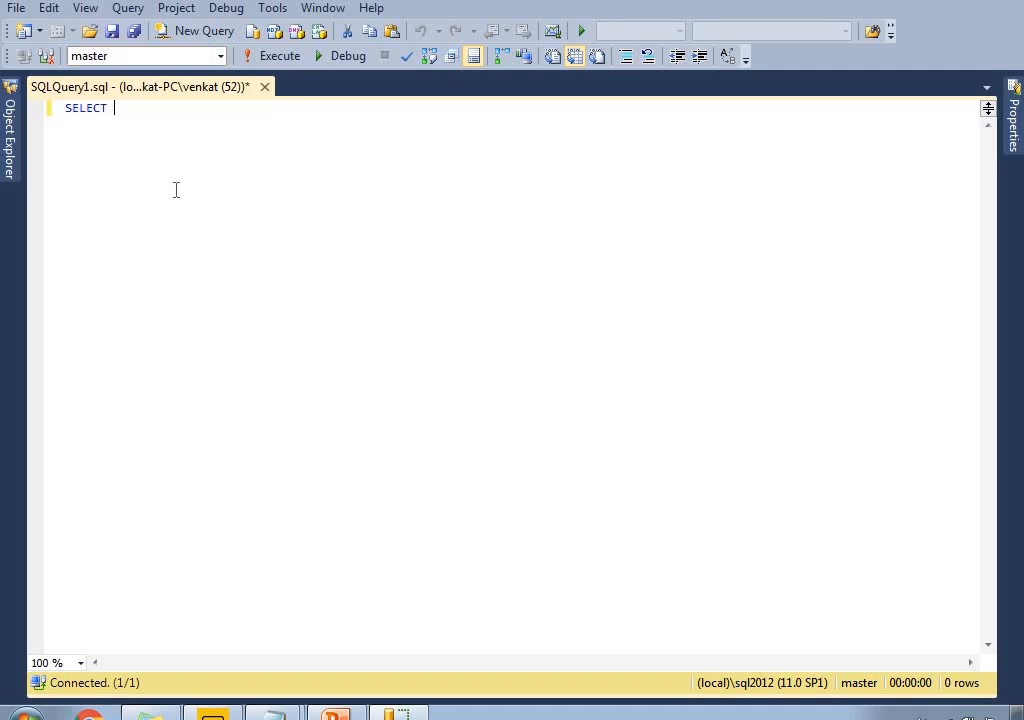
pyautogui.write('* FROM EMP')
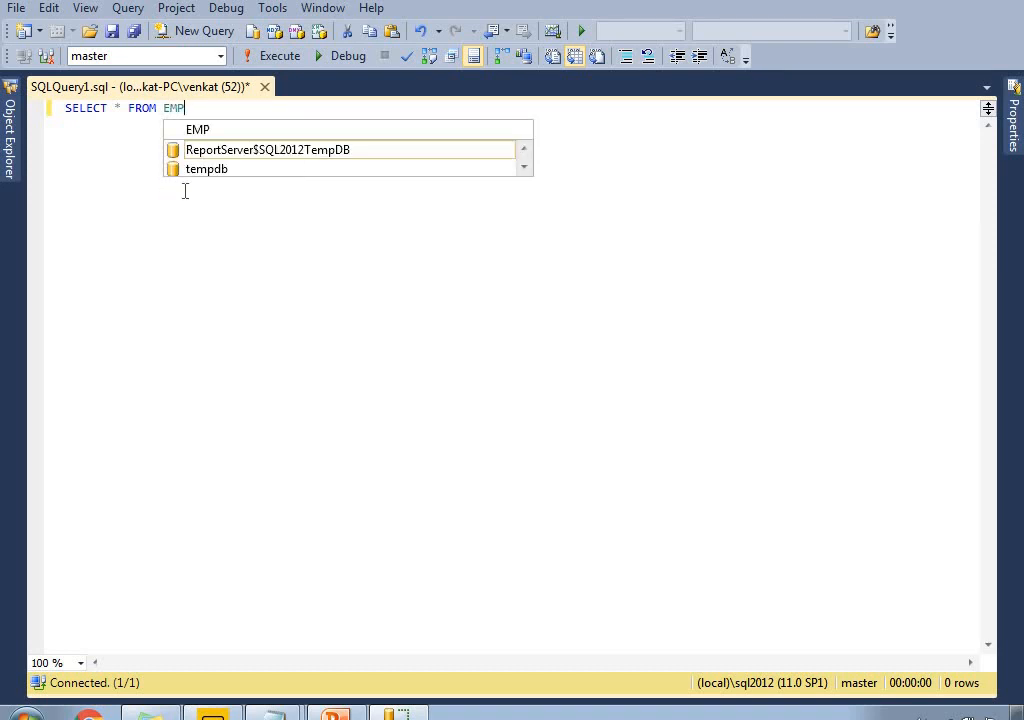
pyautogui.press('Escape')
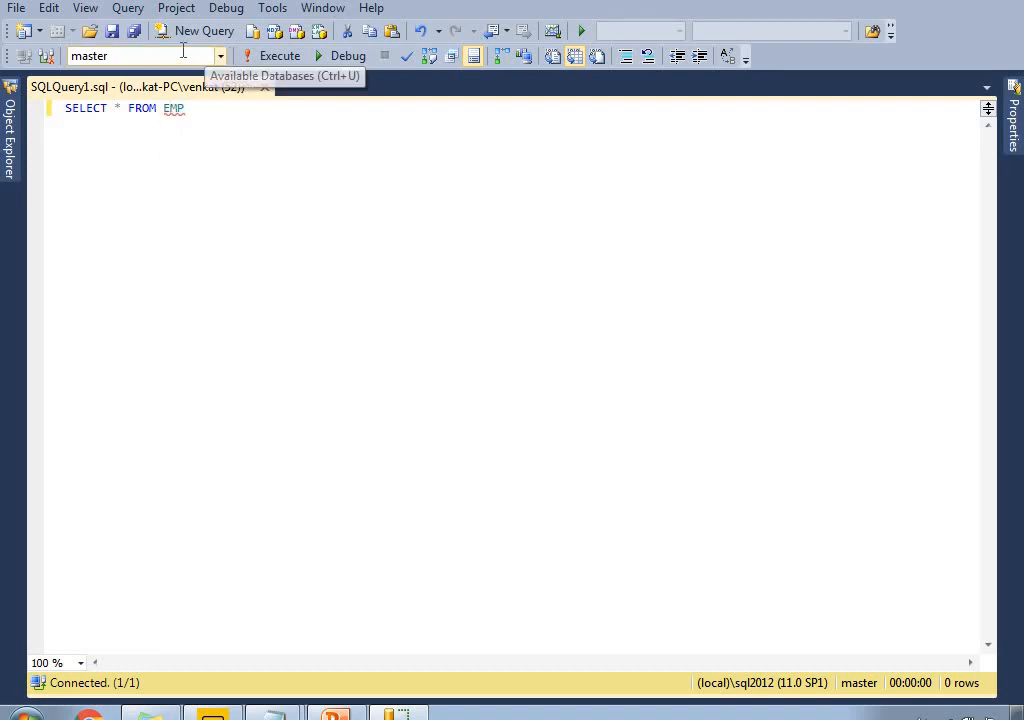
# Step: Run the query against the Sample database, then enlarge the results area and highlight the JoiningDate column
pyautogui.click(183, 52)
pyautogui.write('Sample')
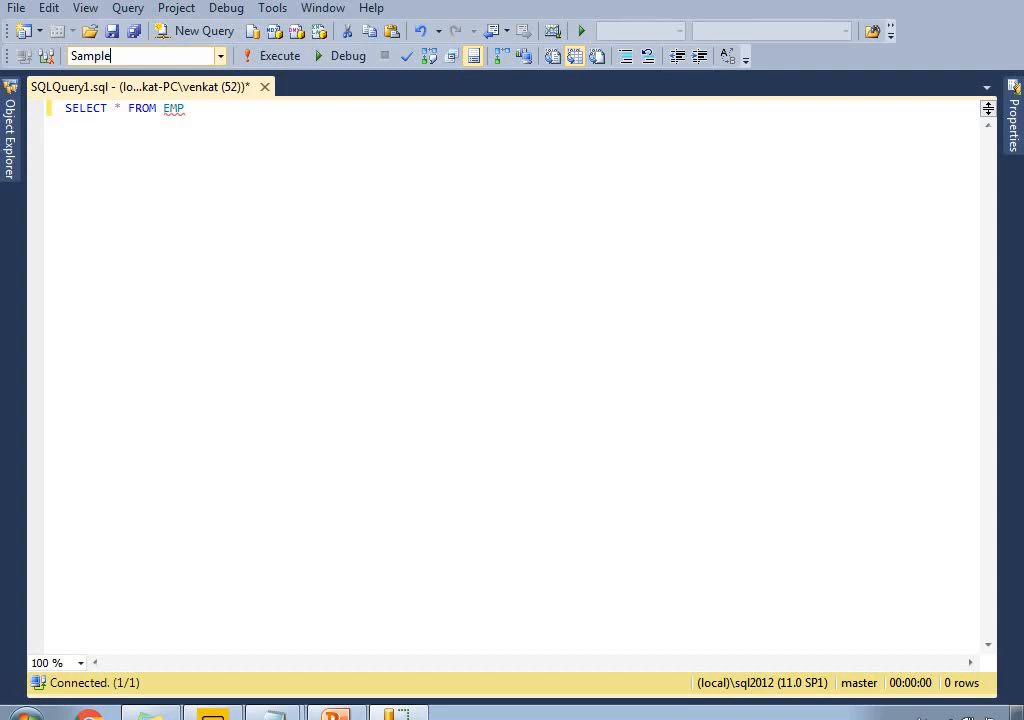
pyautogui.press('Return')
pyautogui.press('F5')
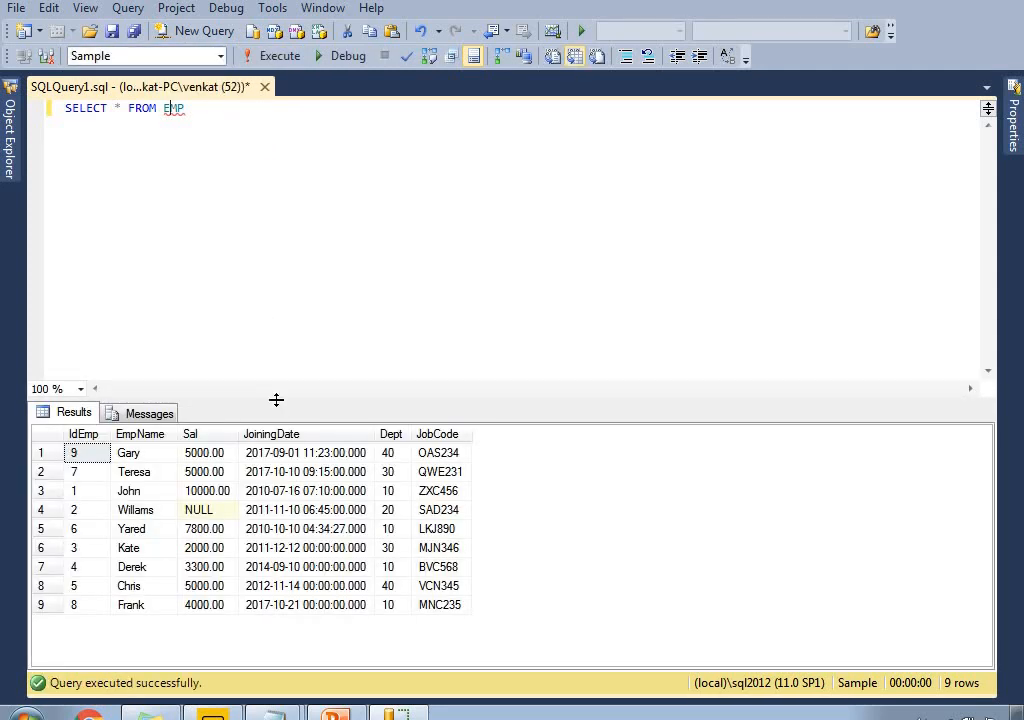
pyautogui.moveTo(276, 400); pyautogui.dragTo(315, 297)
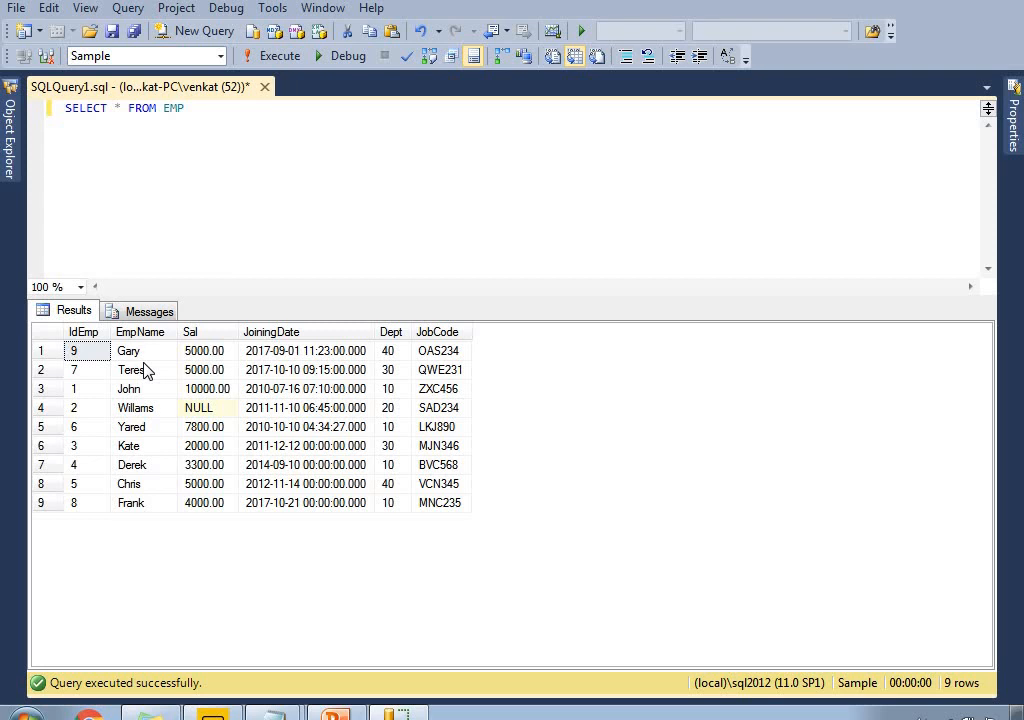
pyautogui.click(290, 334)
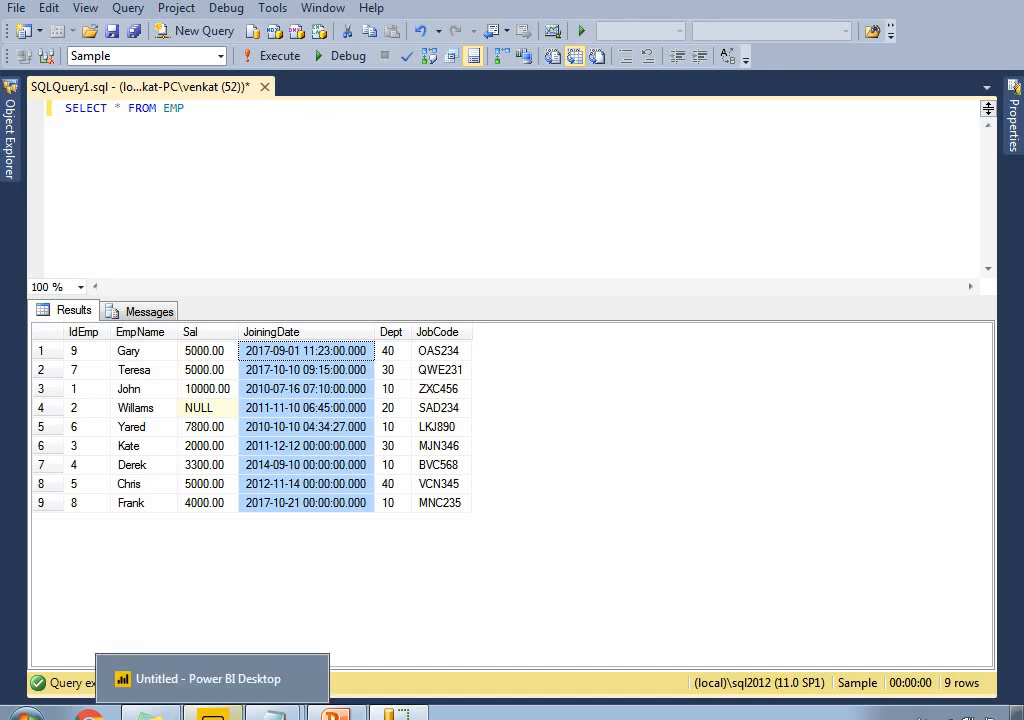
# Step: Switch to Power BI Desktop and start a SQL Server database connection with .\sql2012 as the server
pyautogui.click(212, 714)
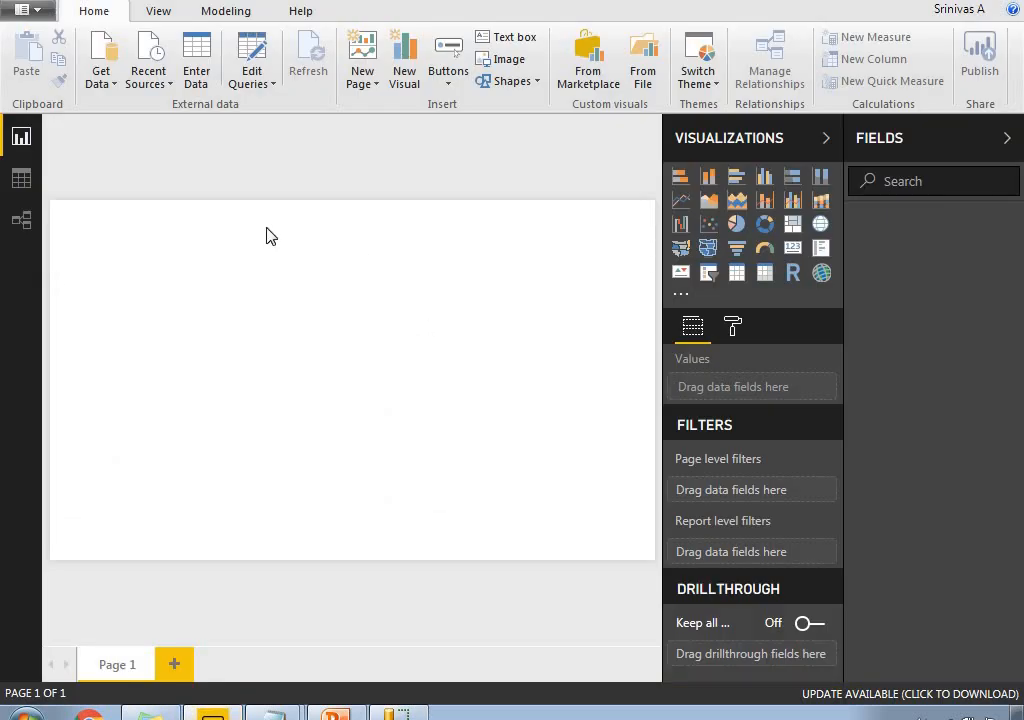
pyautogui.click(106, 86)
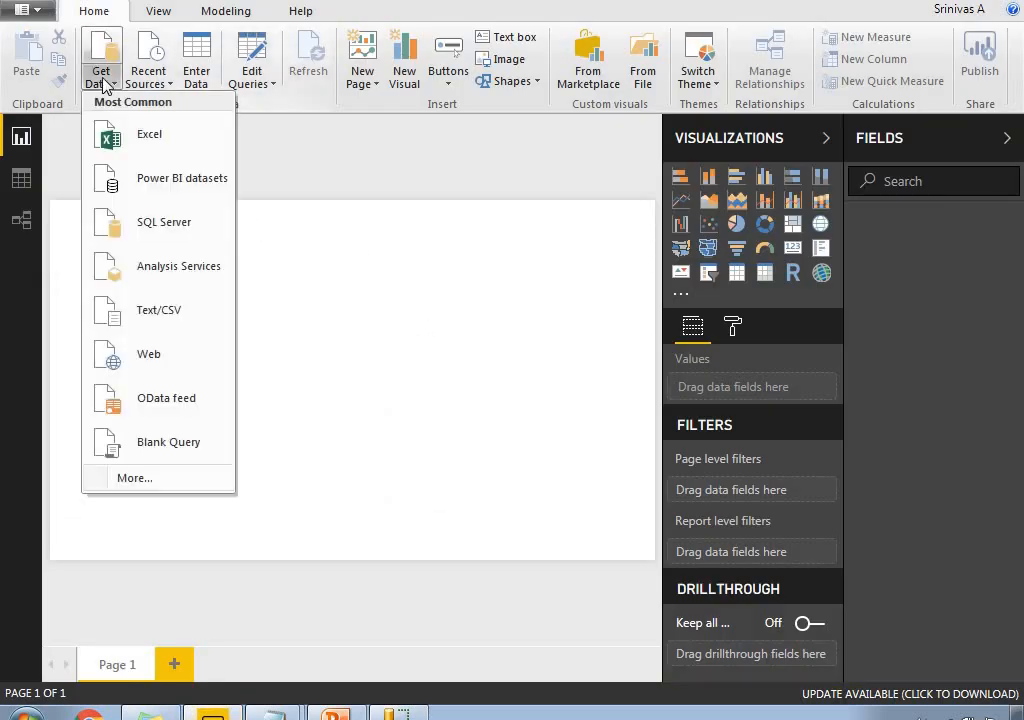
pyautogui.click(178, 228)
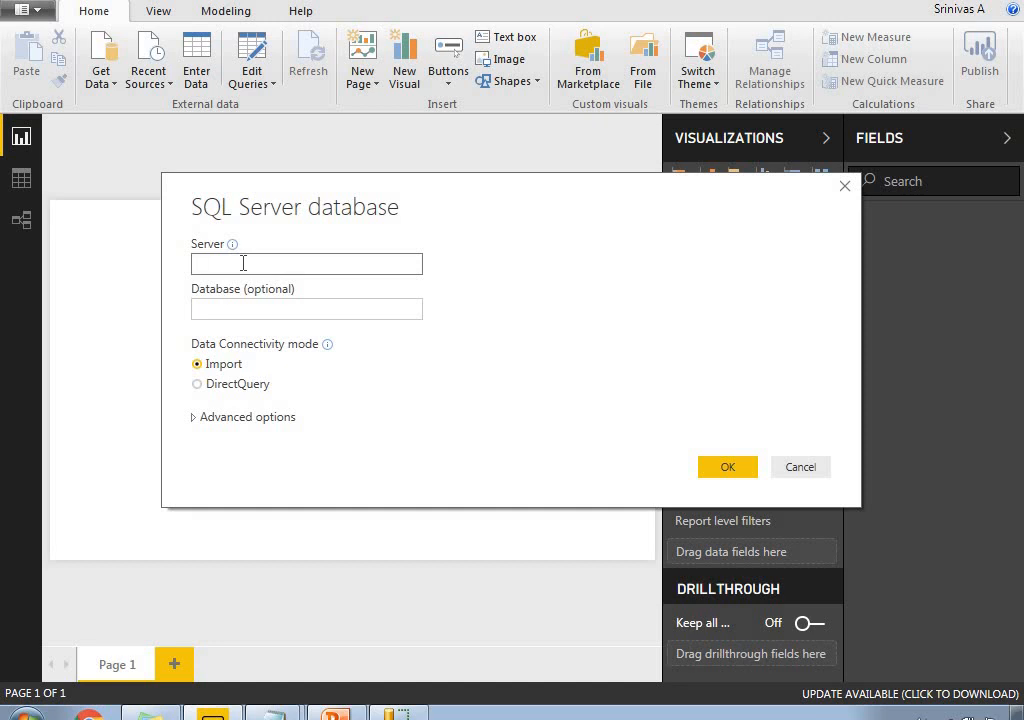
pyautogui.write('.\\sql2012')
pyautogui.moveTo(248, 265); pyautogui.dragTo(195, 266)
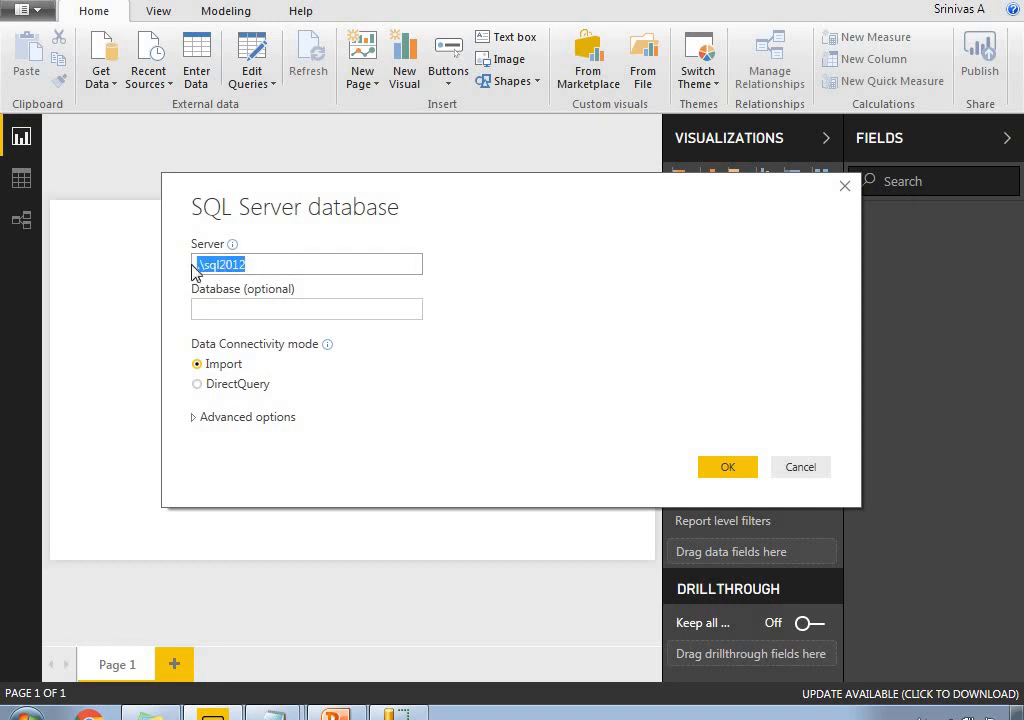
# Step: Set the database to Sample and connect to it in Import mode
pyautogui.click(233, 310)
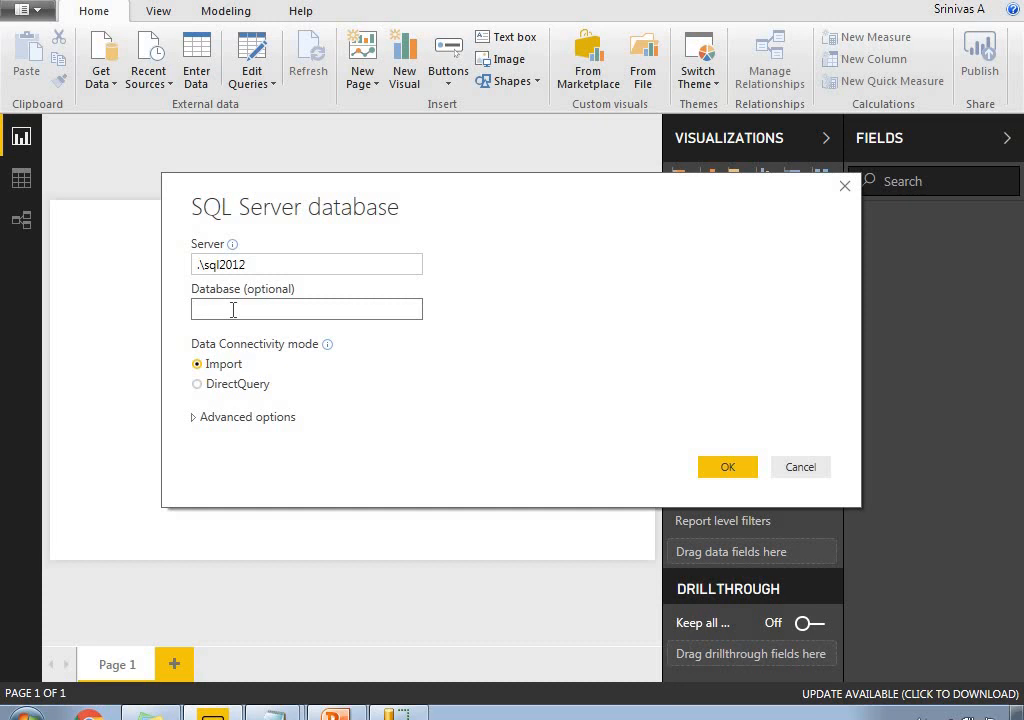
pyautogui.write('Sample')
pyautogui.moveTo(272, 313); pyautogui.dragTo(187, 320)
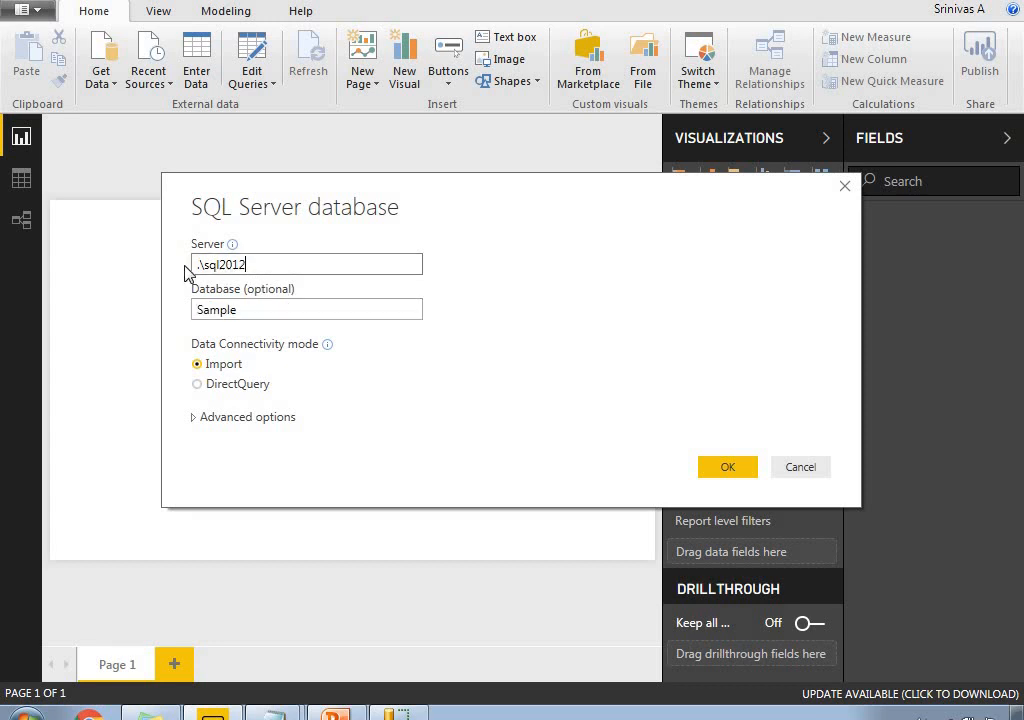
pyautogui.moveTo(187, 268); pyautogui.dragTo(252, 262)
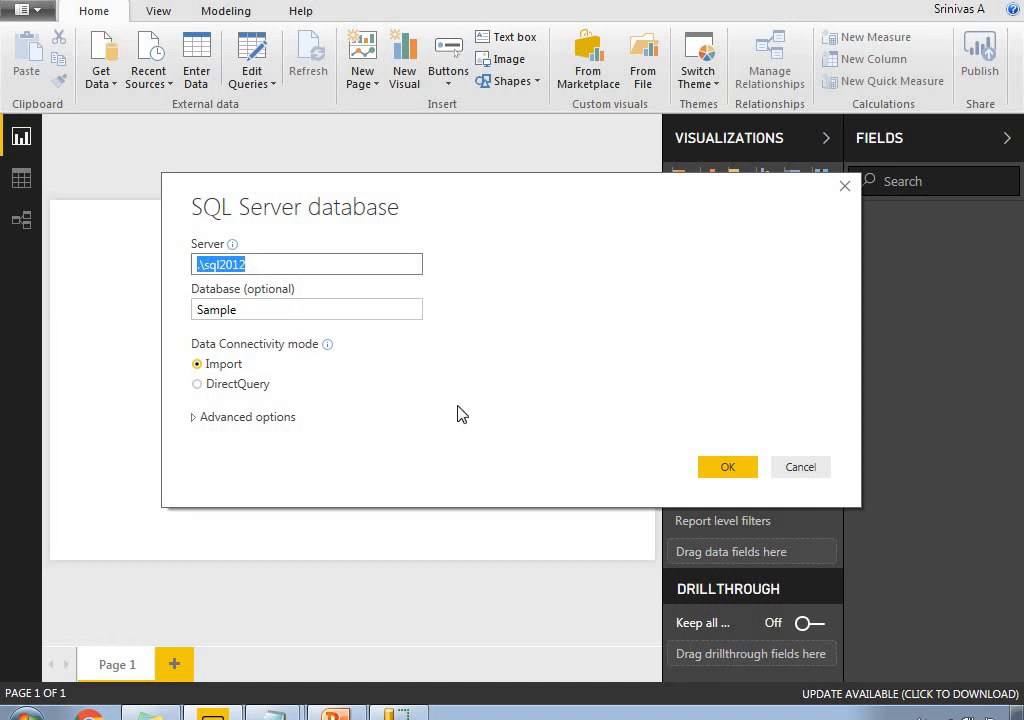
pyautogui.click(478, 317)
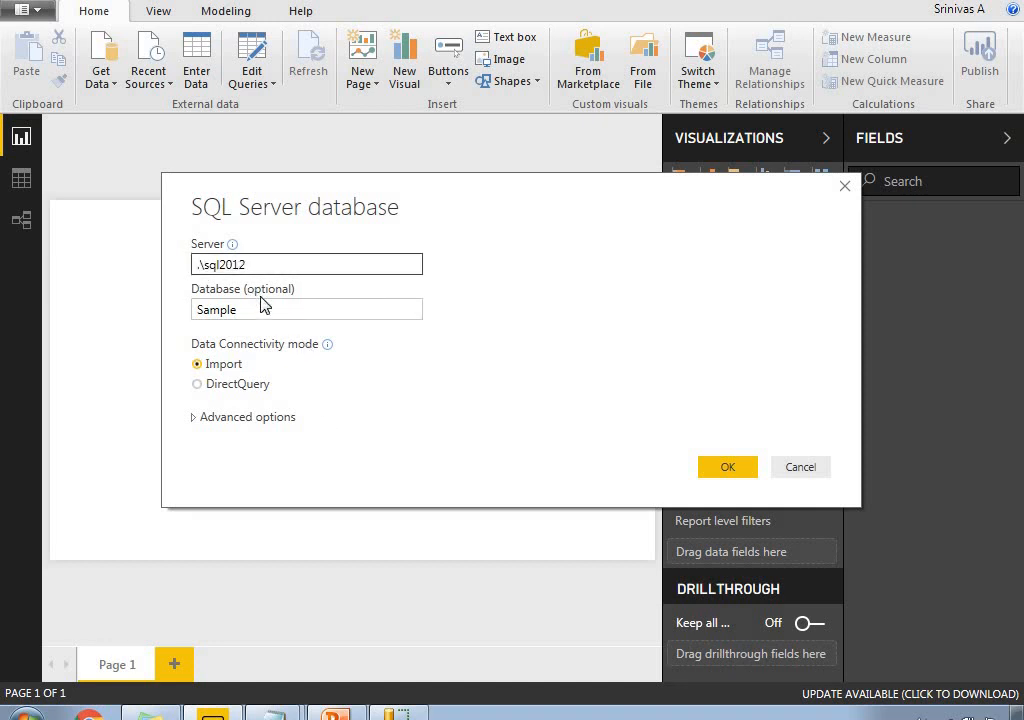
pyautogui.moveTo(261, 264); pyautogui.dragTo(169, 270)
pyautogui.moveTo(245, 311); pyautogui.dragTo(187, 318)
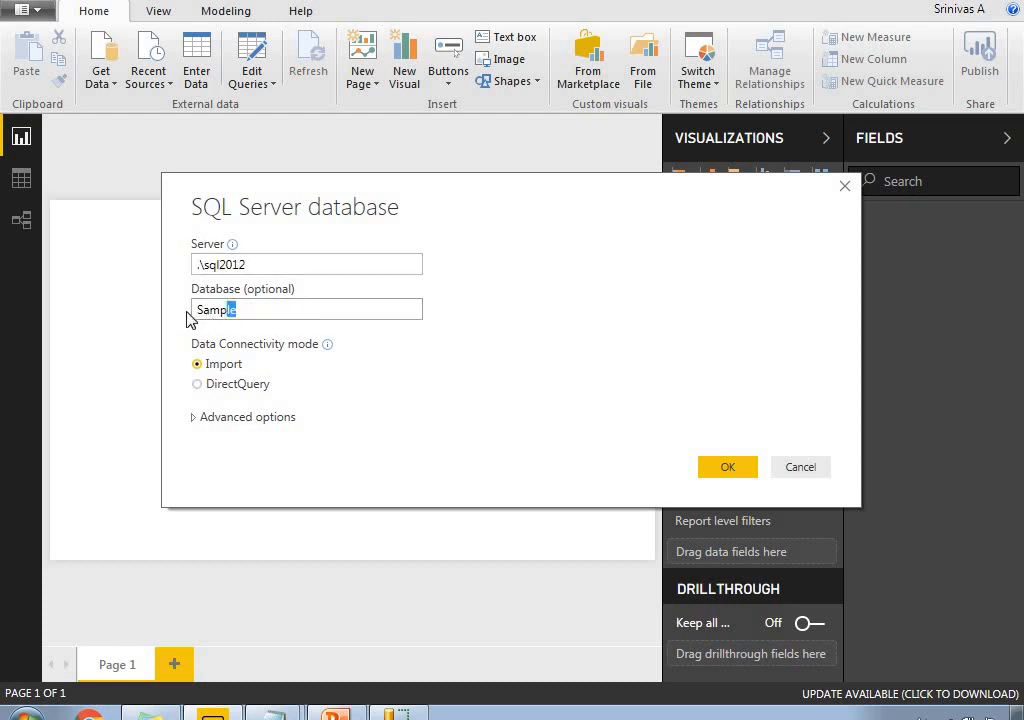
pyautogui.click(727, 467)
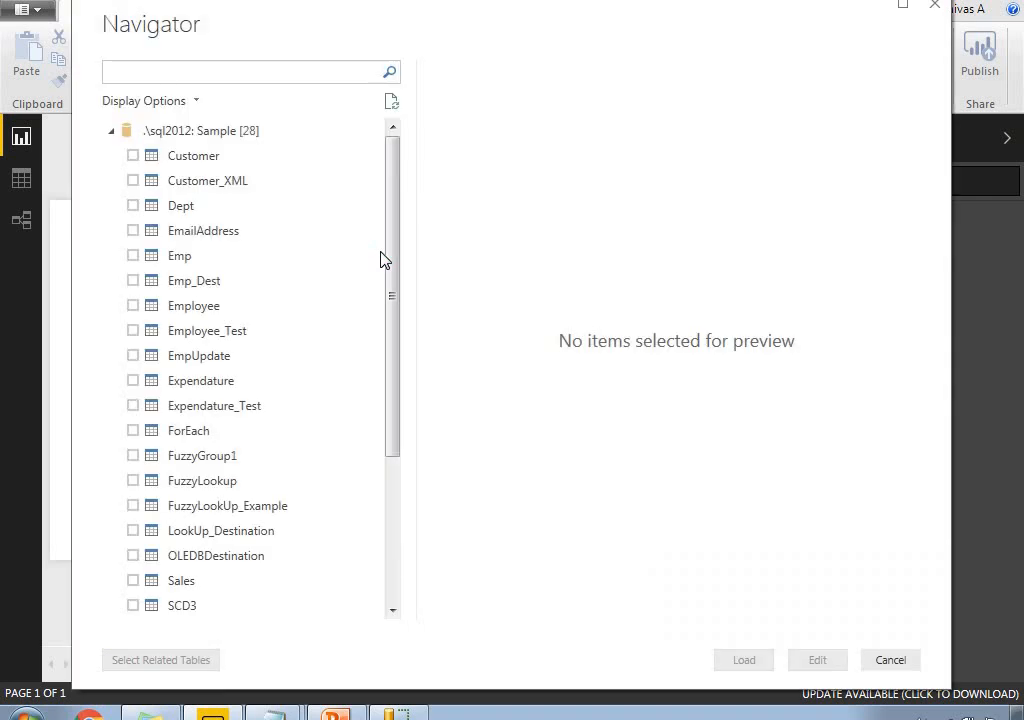
# Step: Select the Emp table from the Sample database, preview its columns and load it into the report
pyautogui.click(132, 257)
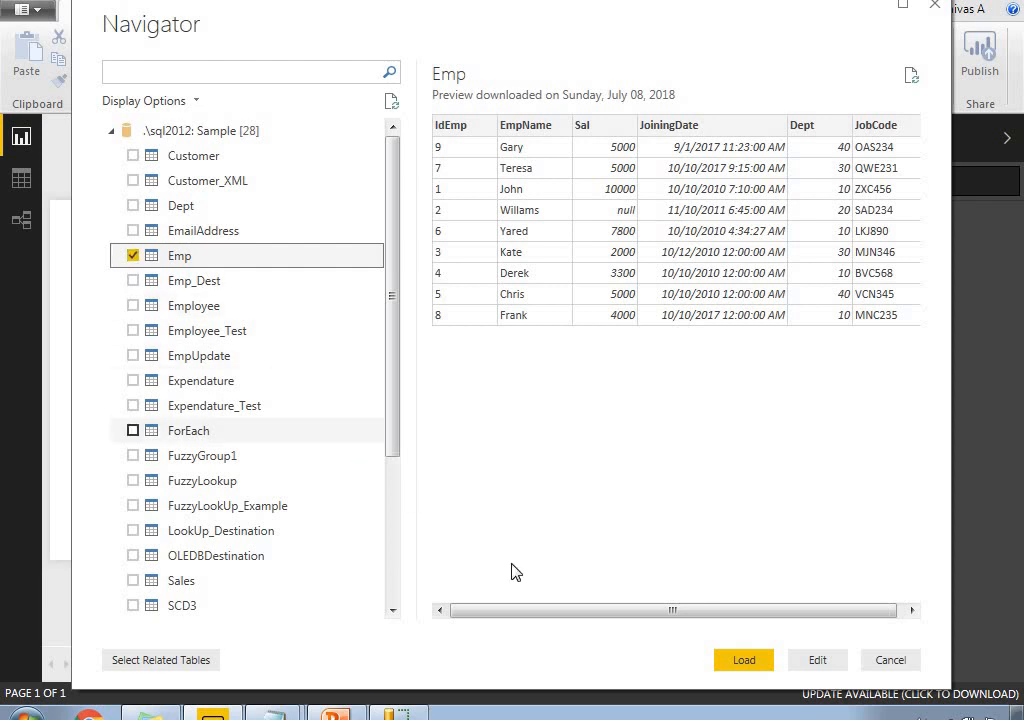
pyautogui.moveTo(530, 612); pyautogui.dragTo(658, 614)
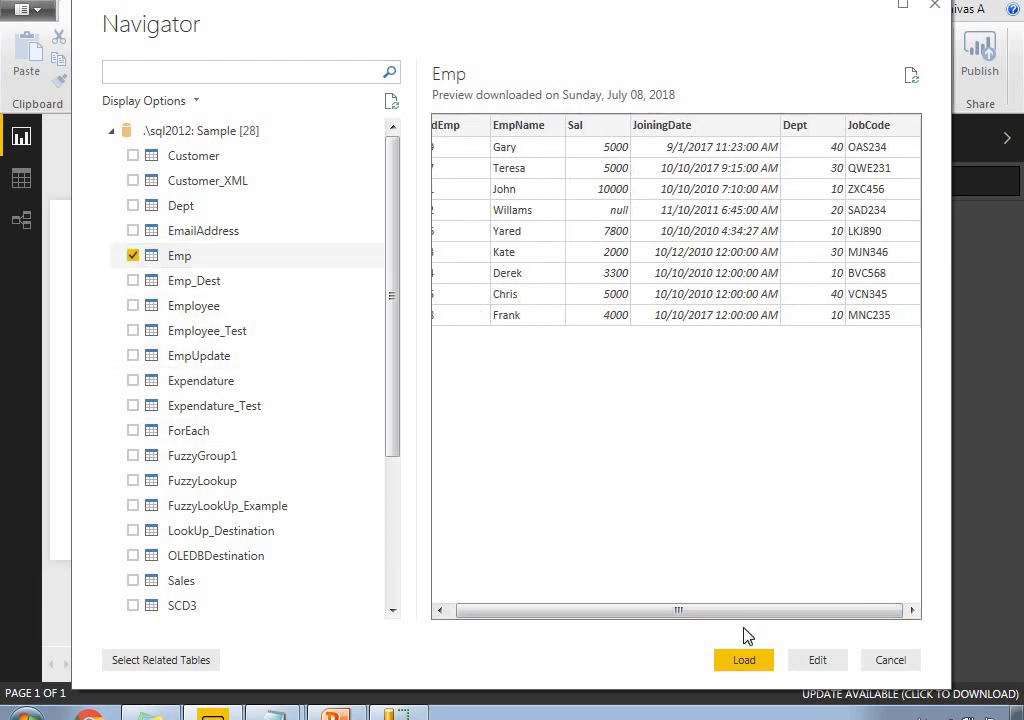
pyautogui.click(745, 661)
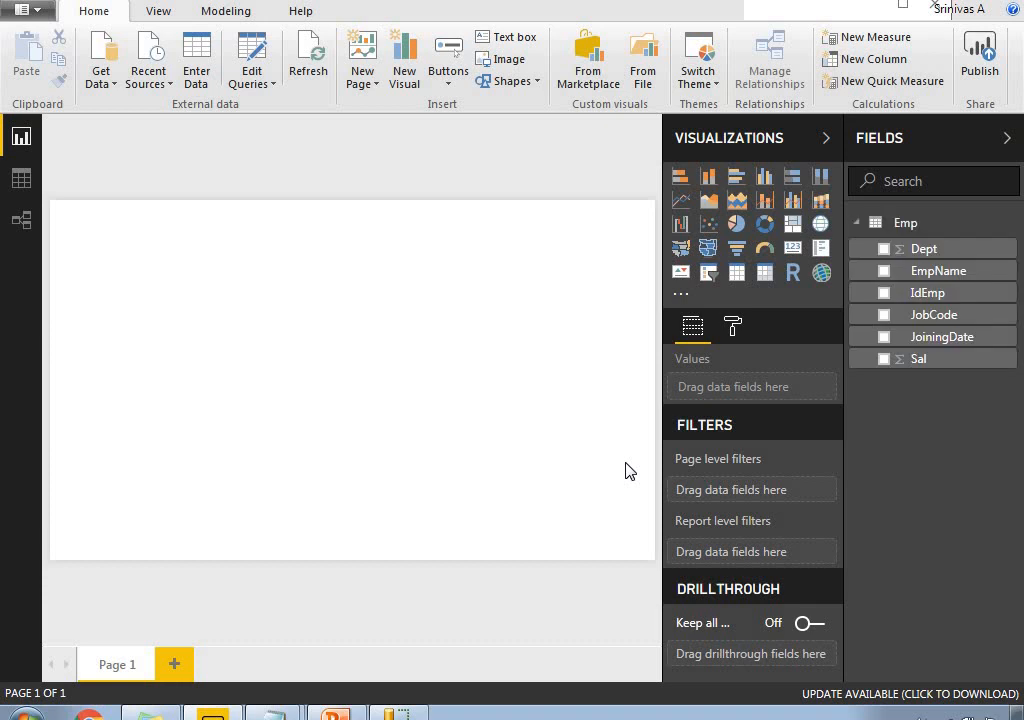
# Step: Show the Emp table's data and add a calculated column named JoiningMonth
pyautogui.click(21, 184)
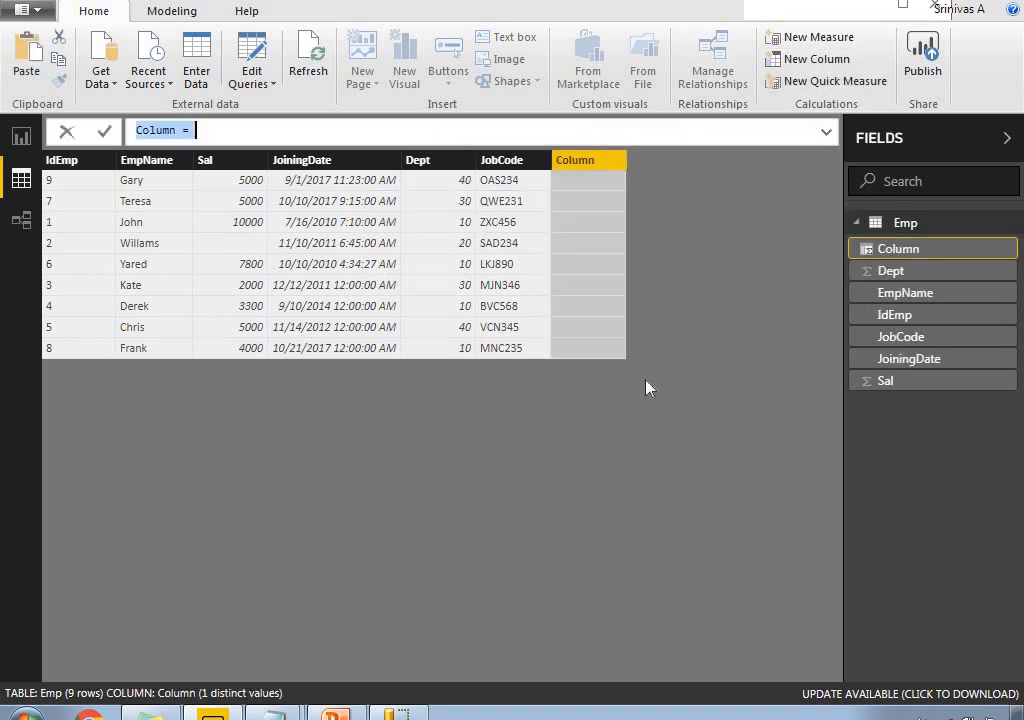
pyautogui.doubleClick(152, 131)
pyautogui.write('Joinin')
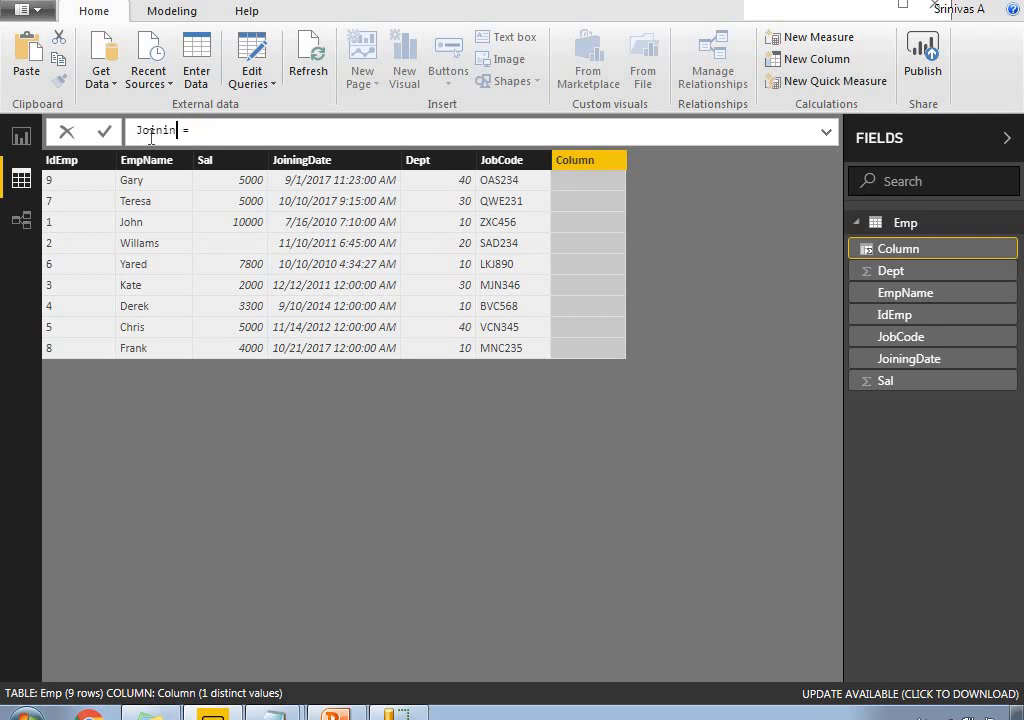
pyautogui.write('gMonth')
# Step: Define the JoiningMonth column as MONTH(Emp[JoiningDate]) and commit the formula
pyautogui.write('MON')
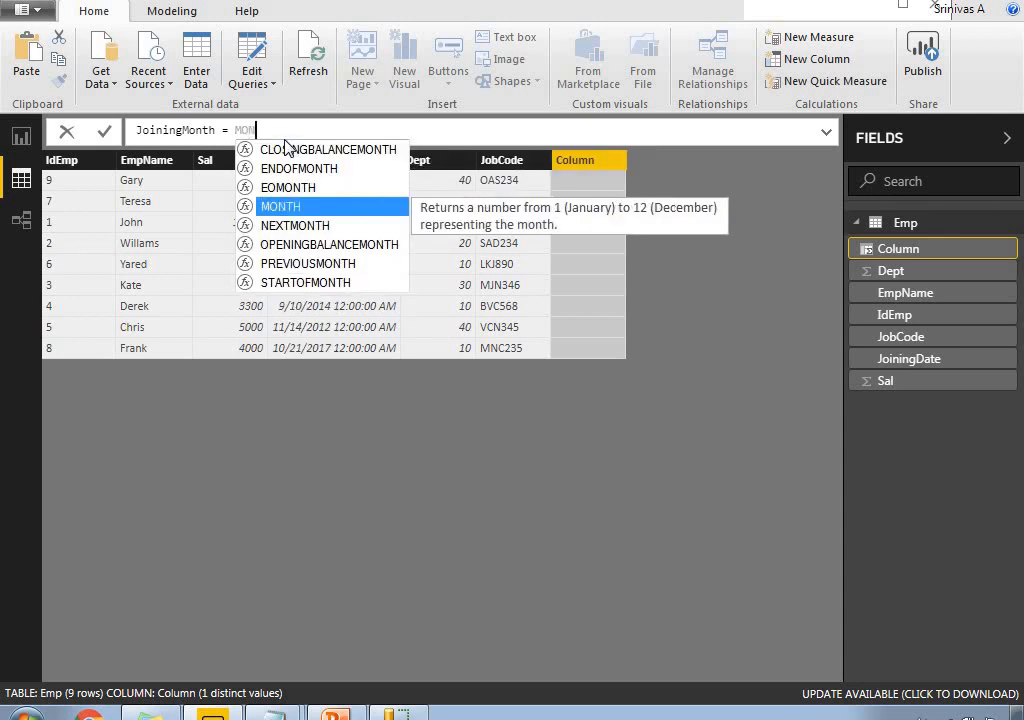
pyautogui.write('TH')
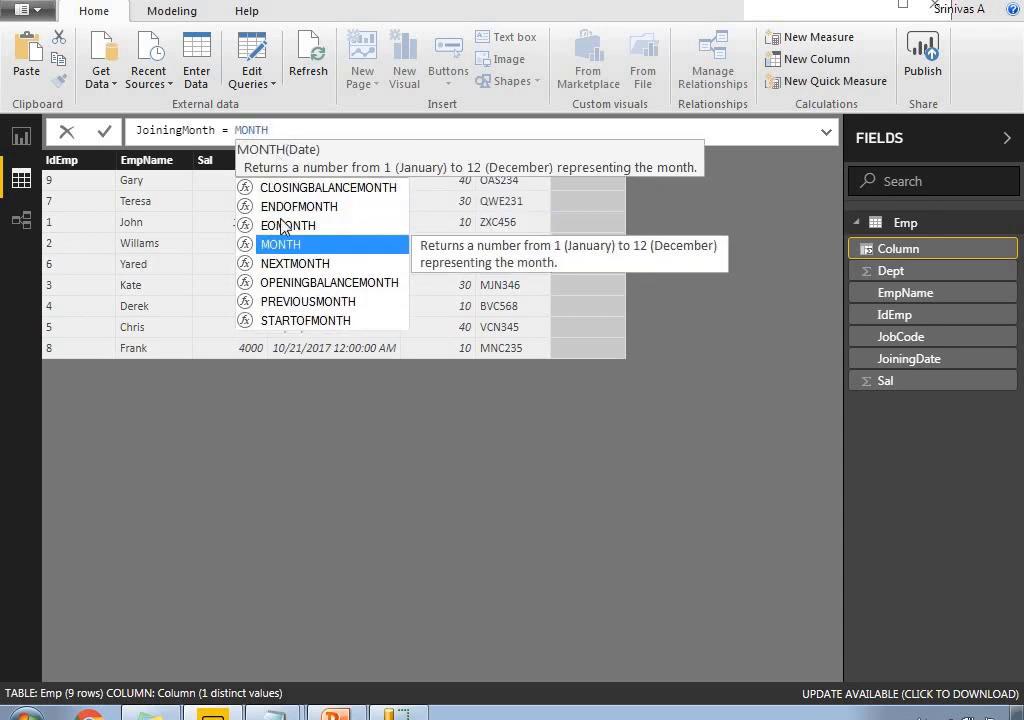
pyautogui.click(306, 246)
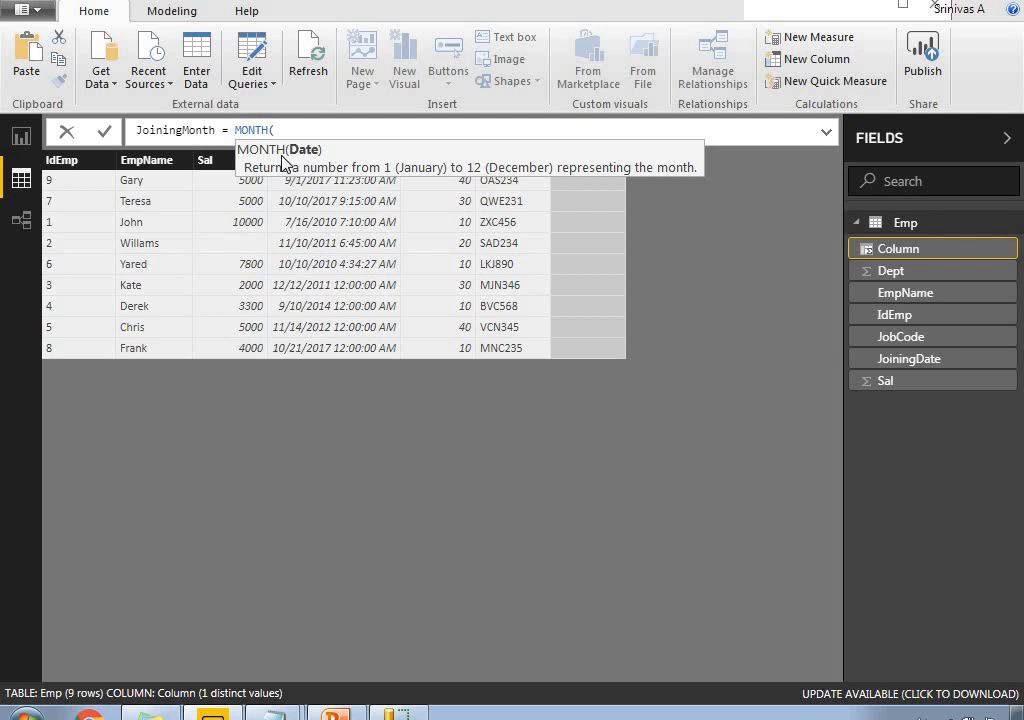
pyautogui.write('Join')
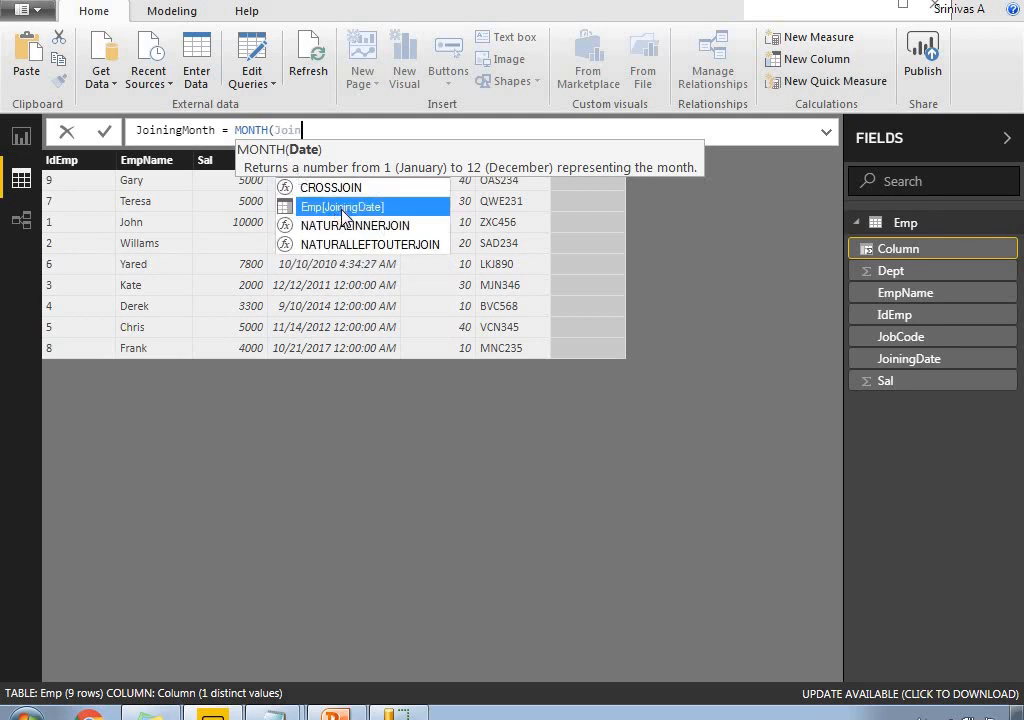
pyautogui.click(343, 210)
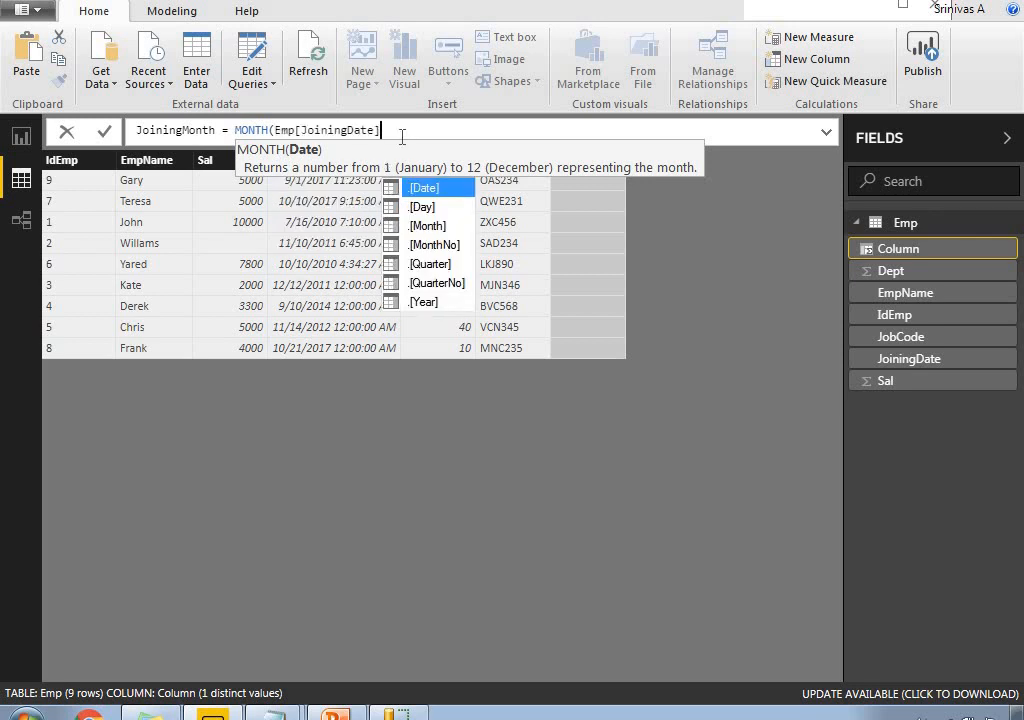
pyautogui.write(')')
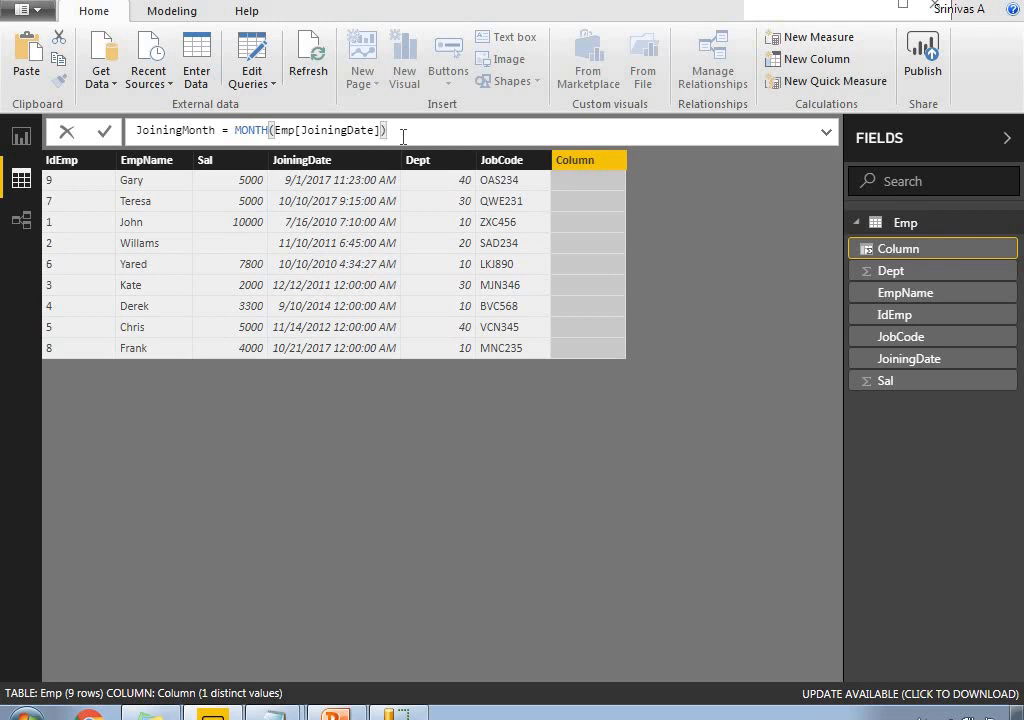
pyautogui.press('Return')
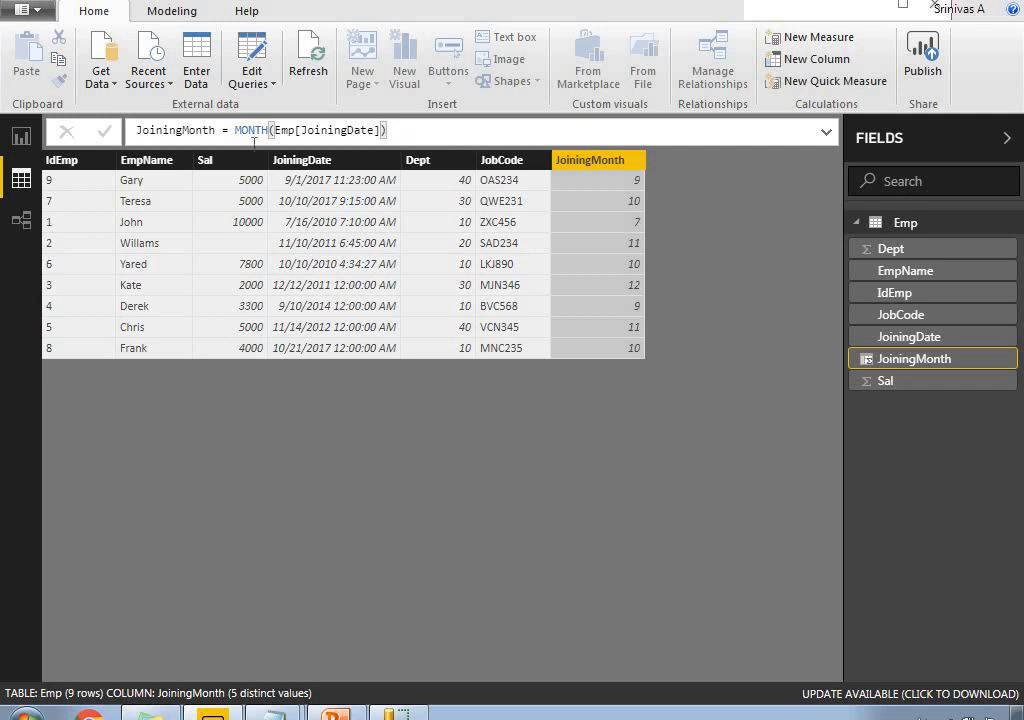
# Step: Rename the JoiningMonth column to Month in its formula
pyautogui.click(183, 130)
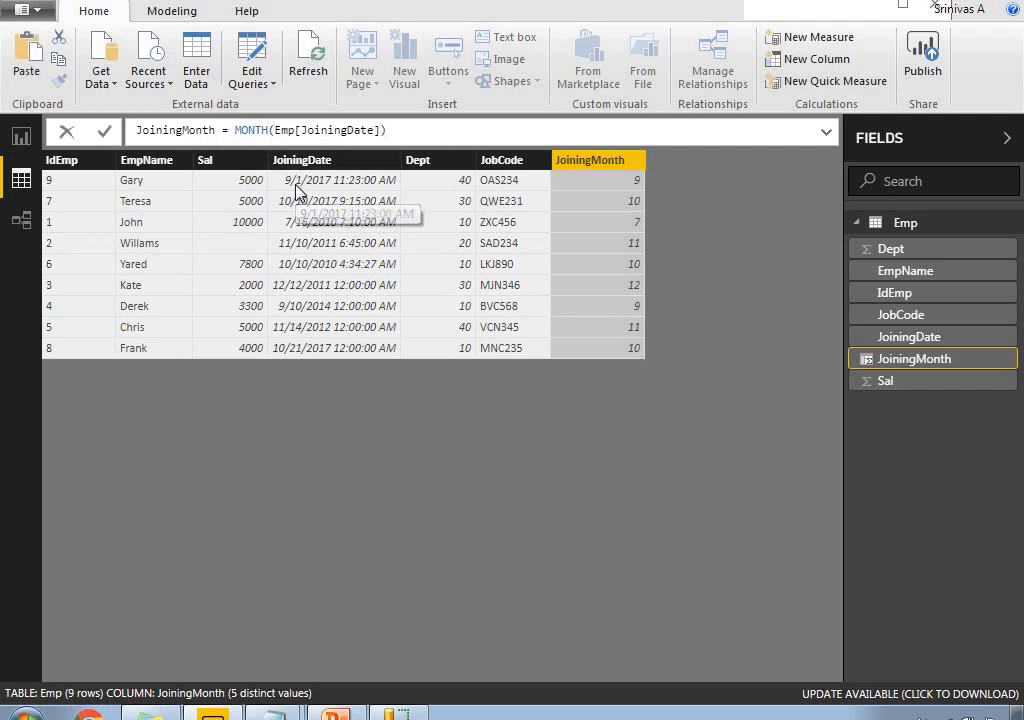
pyautogui.hotkey('shift', 'Home')
pyautogui.press('BackSpace')
pyautogui.press('Return')
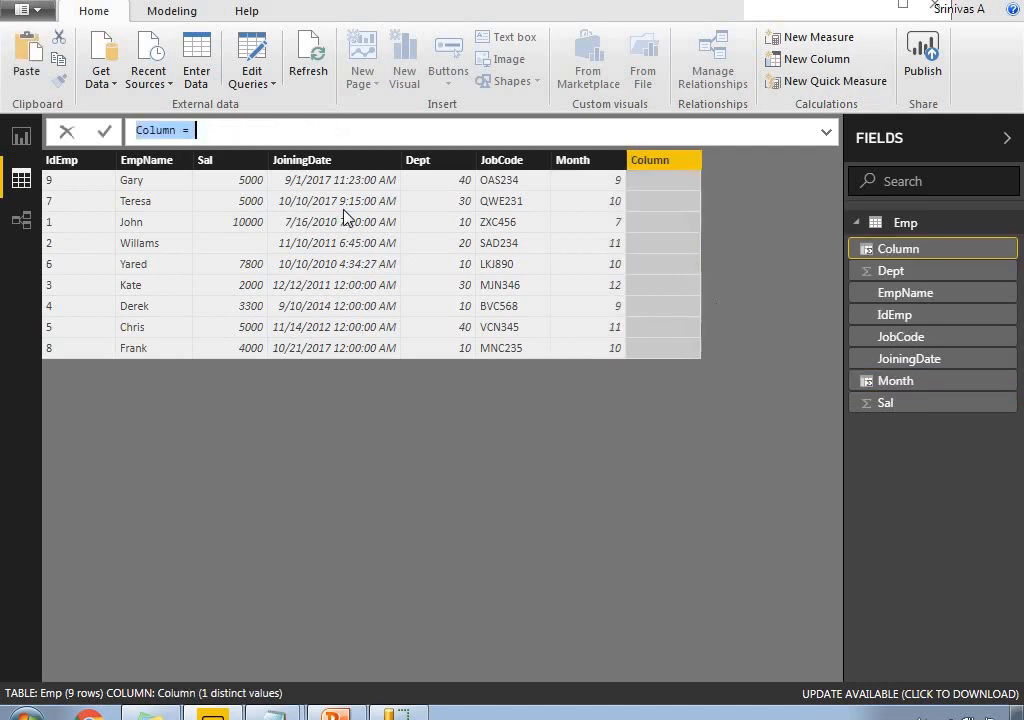
# Step: Add a calculated column named MonthName to the Emp table and begin its formula with SWITCH(Emp[Month],
pyautogui.doubleClick(150, 130)
pyautogui.write('MonthN')
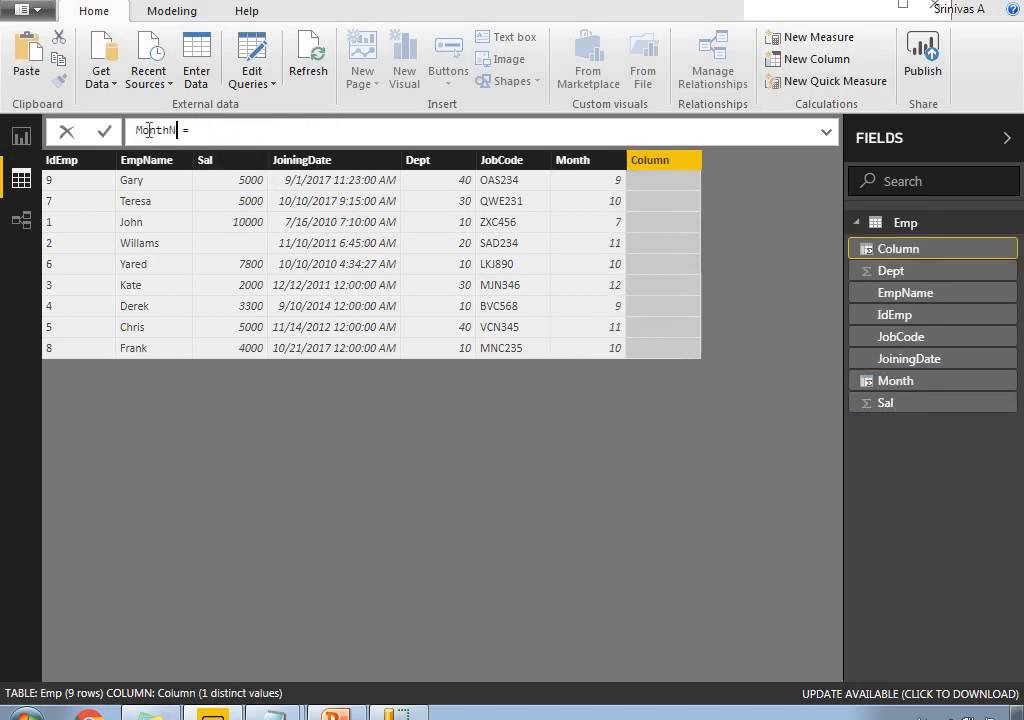
pyautogui.write('ame')
pyautogui.click(235, 132)
pyautogui.write('SWI')
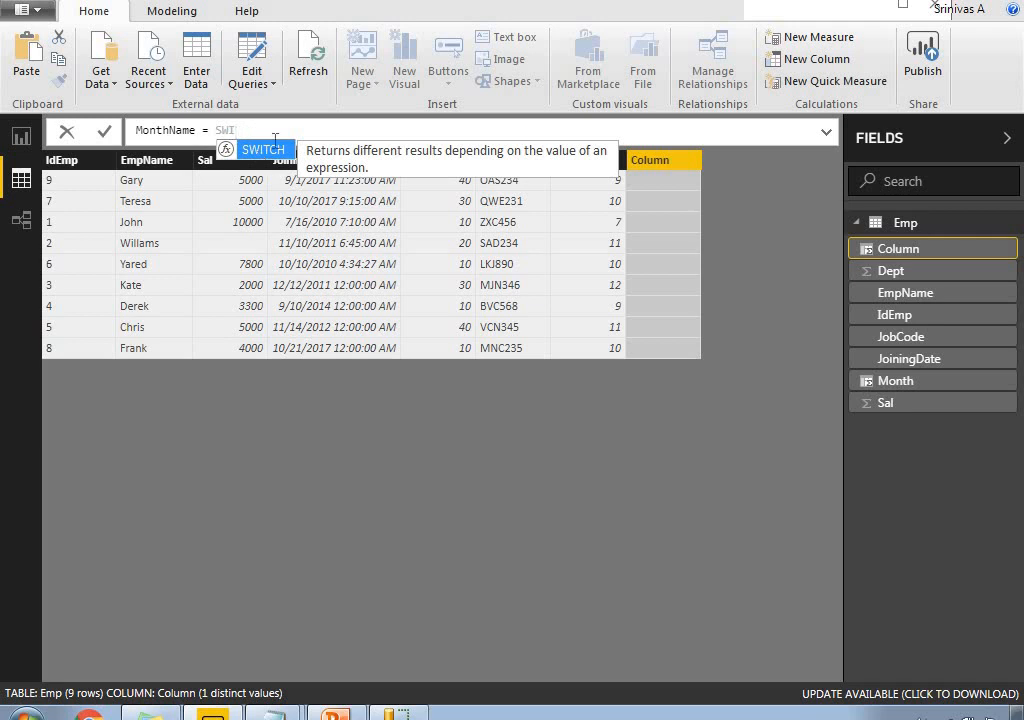
pyautogui.press('Tab')
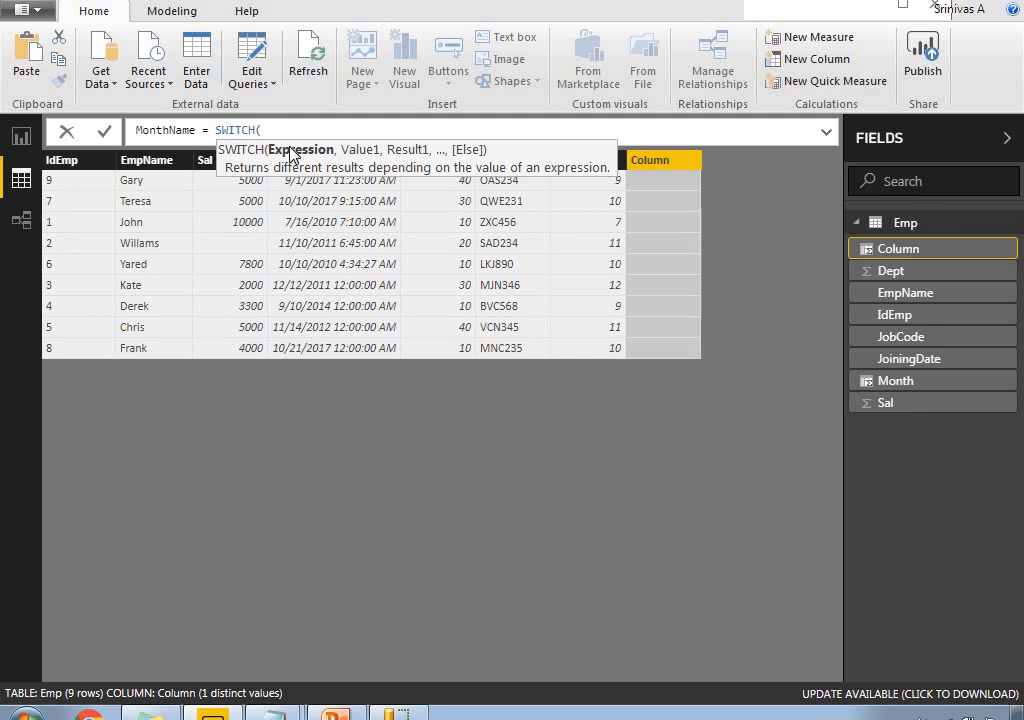
pyautogui.write('Mon')
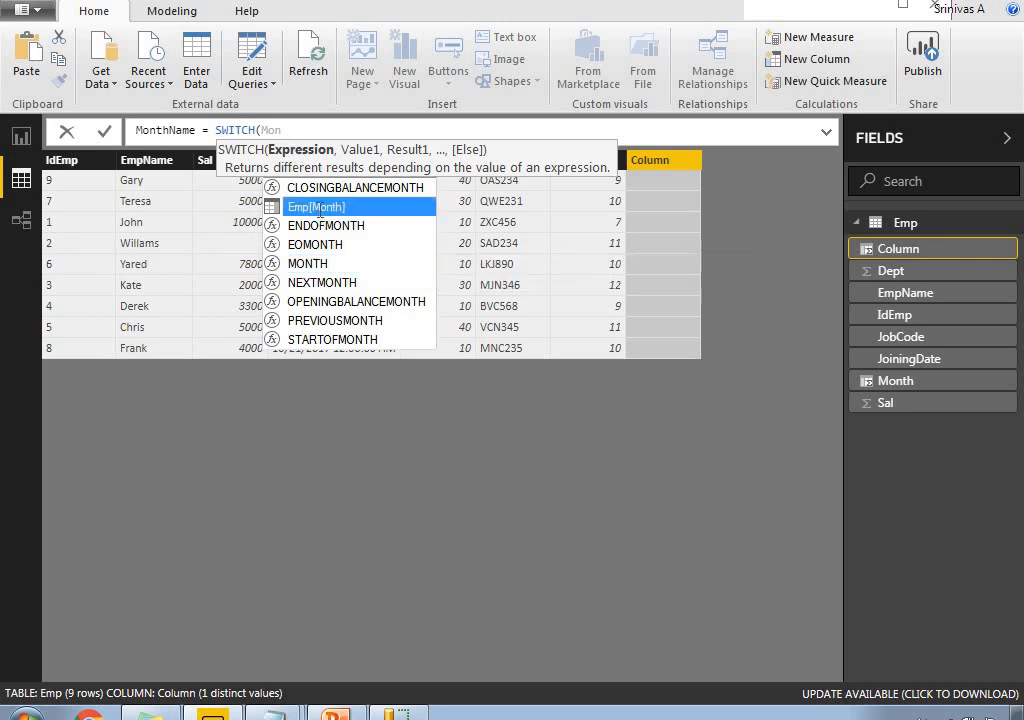
pyautogui.doubleClick(318, 208)
pyautogui.write(',')
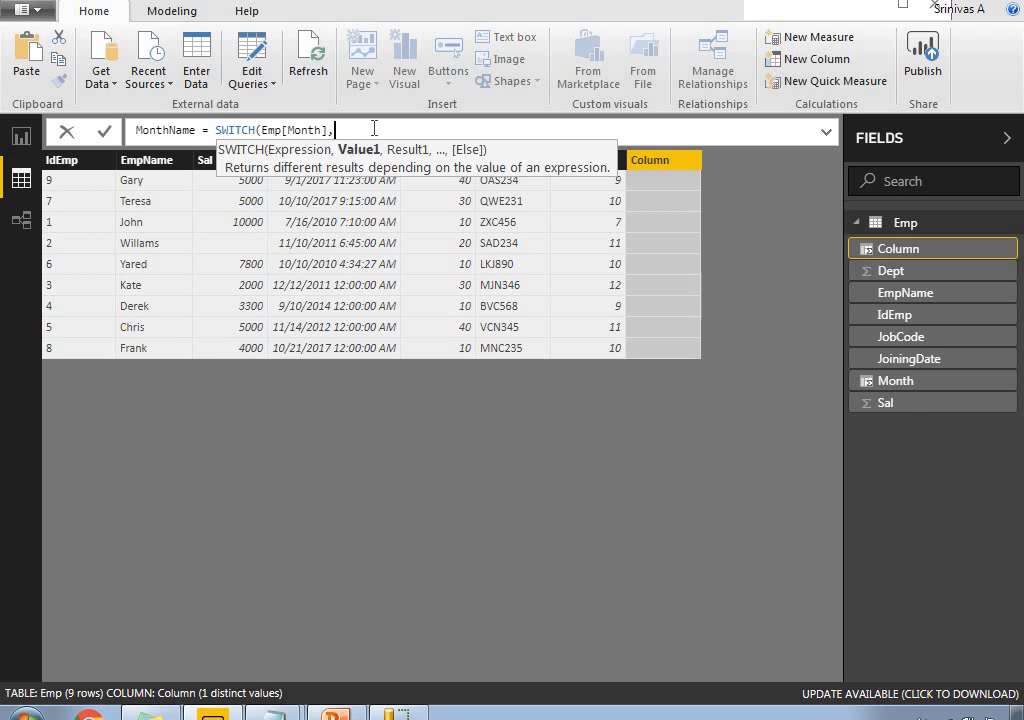
# Step: Add the first value-result pair 1,"January", to the MonthName SWITCH formula, with the closing parenthesis on its own line
pyautogui.write('1,')
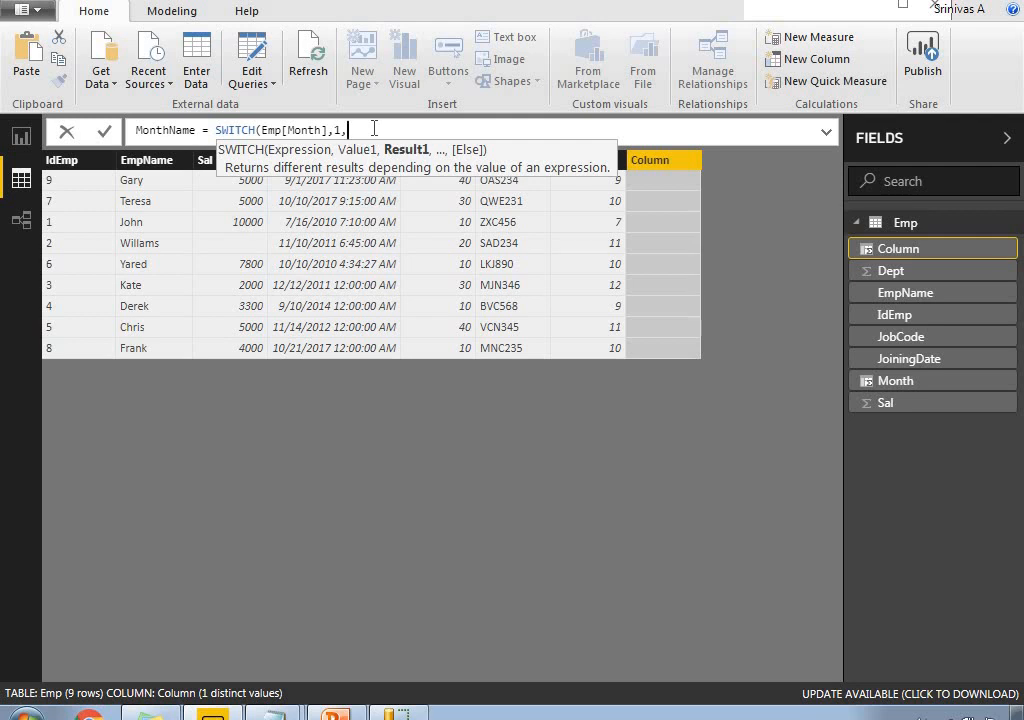
pyautogui.write('"January"')
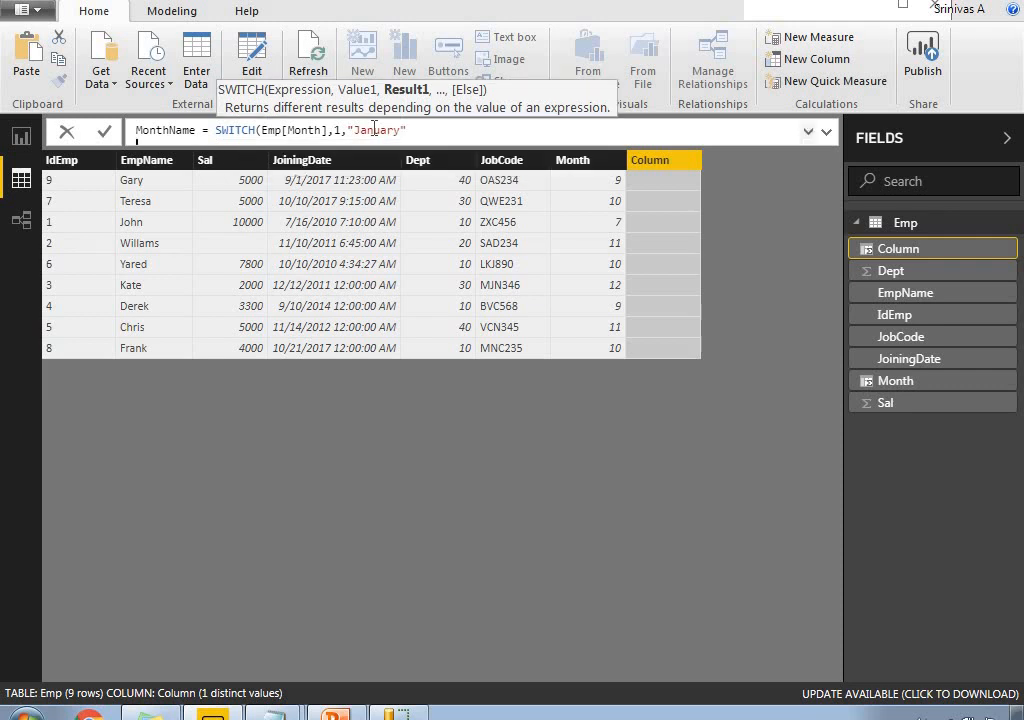
pyautogui.click(827, 133)
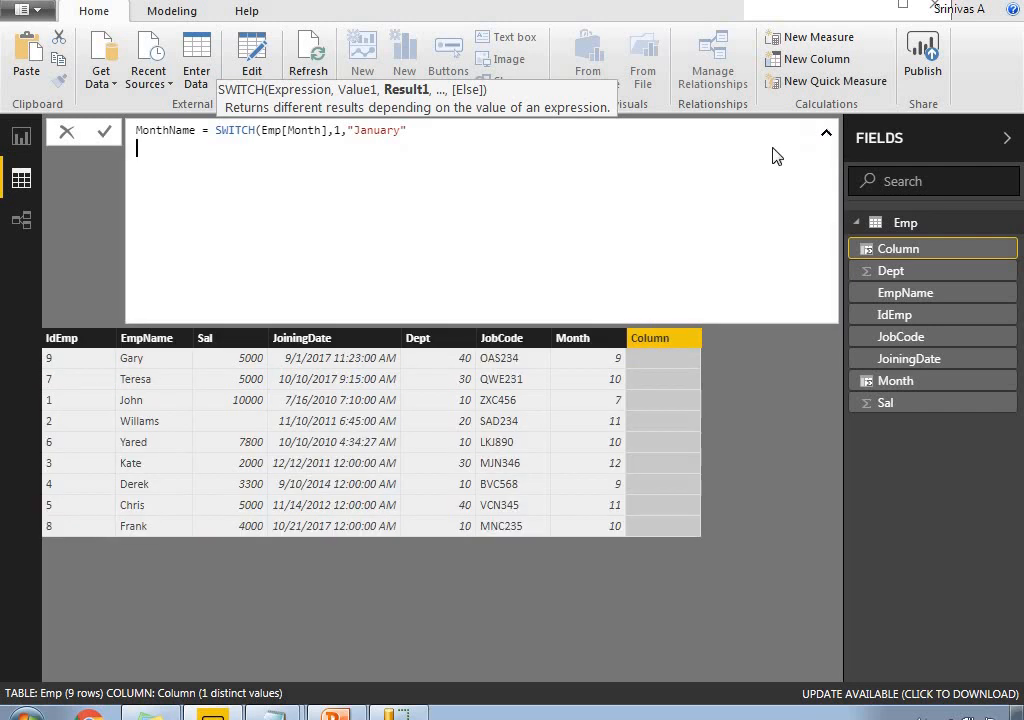
pyautogui.click(444, 134)
pyautogui.write(',')
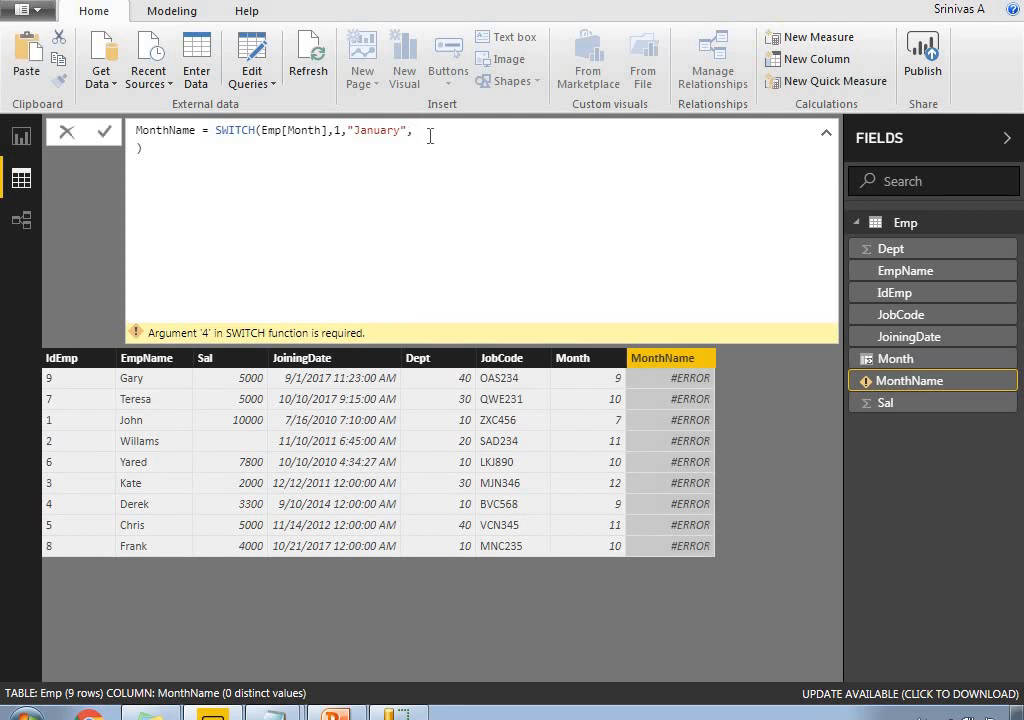
# Step: Add the pairs 2,"February", and 3,"March", on separate aligned lines of the SWITCH formula
pyautogui.hotkey('shift', 'Return')
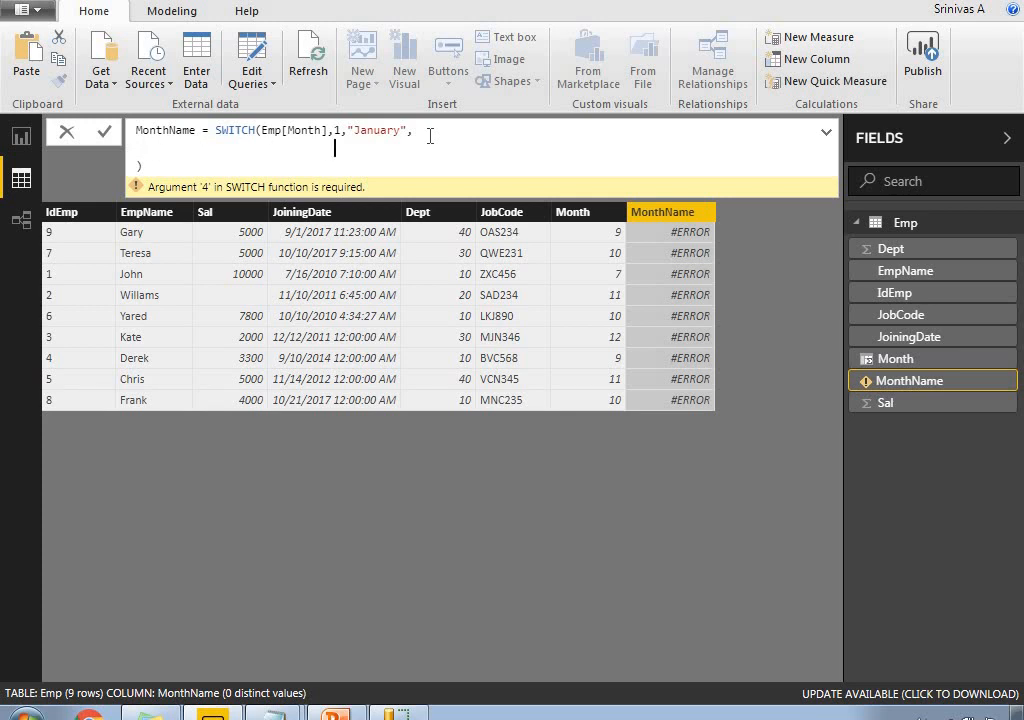
pyautogui.write('2,')
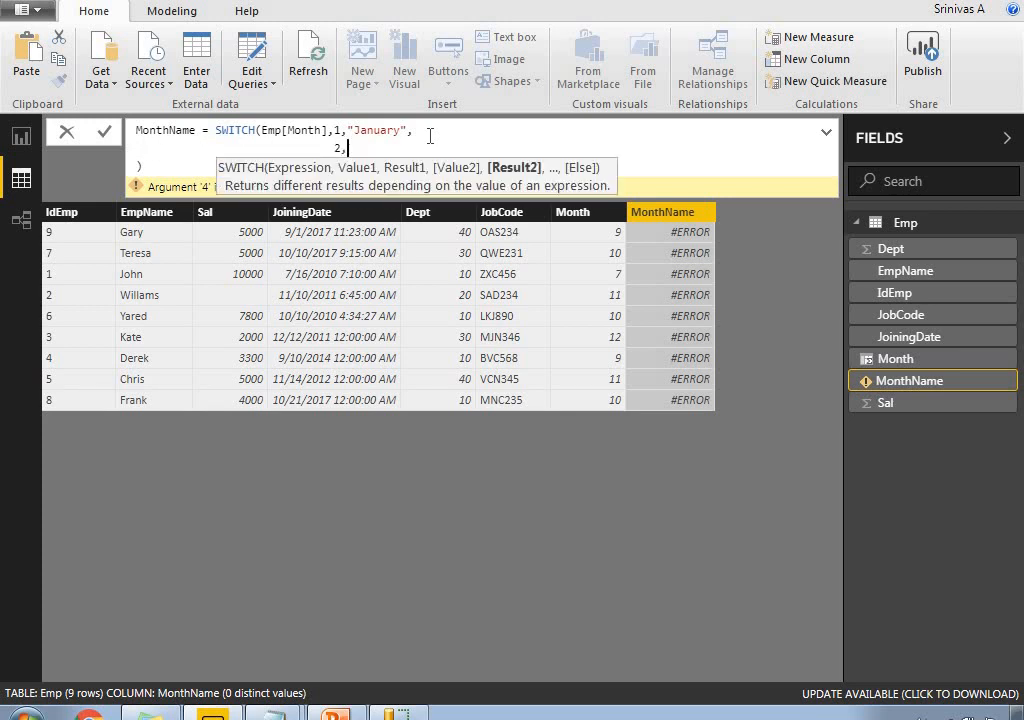
pyautogui.write('"')
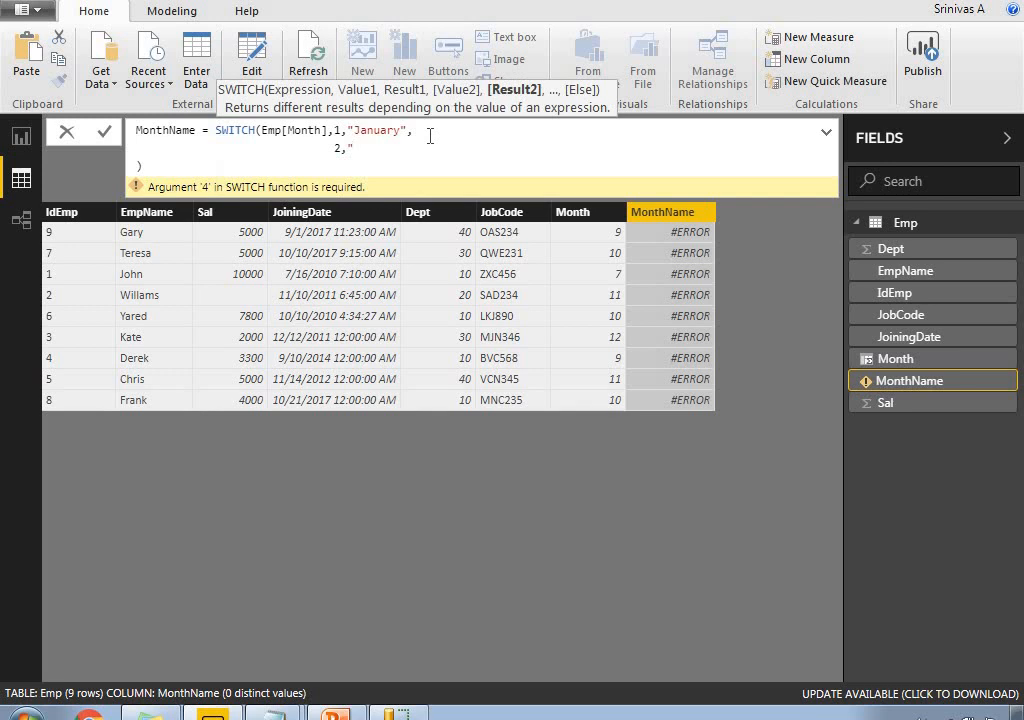
pyautogui.write('Feb')
pyautogui.write('ruary",')
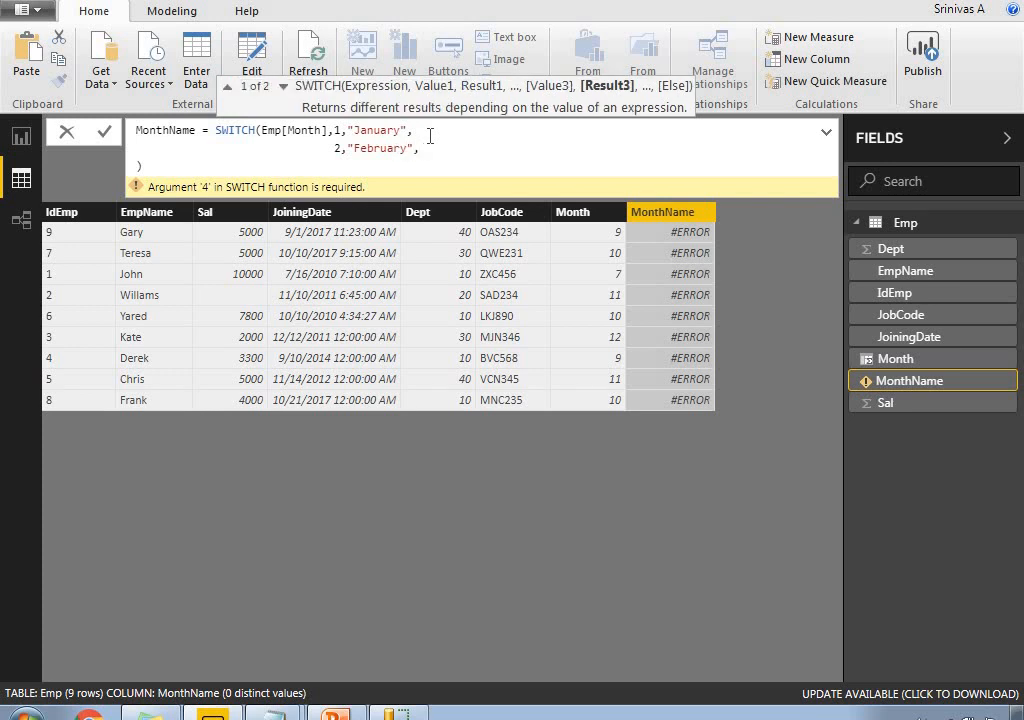
pyautogui.hotkey('shift', 'Return')
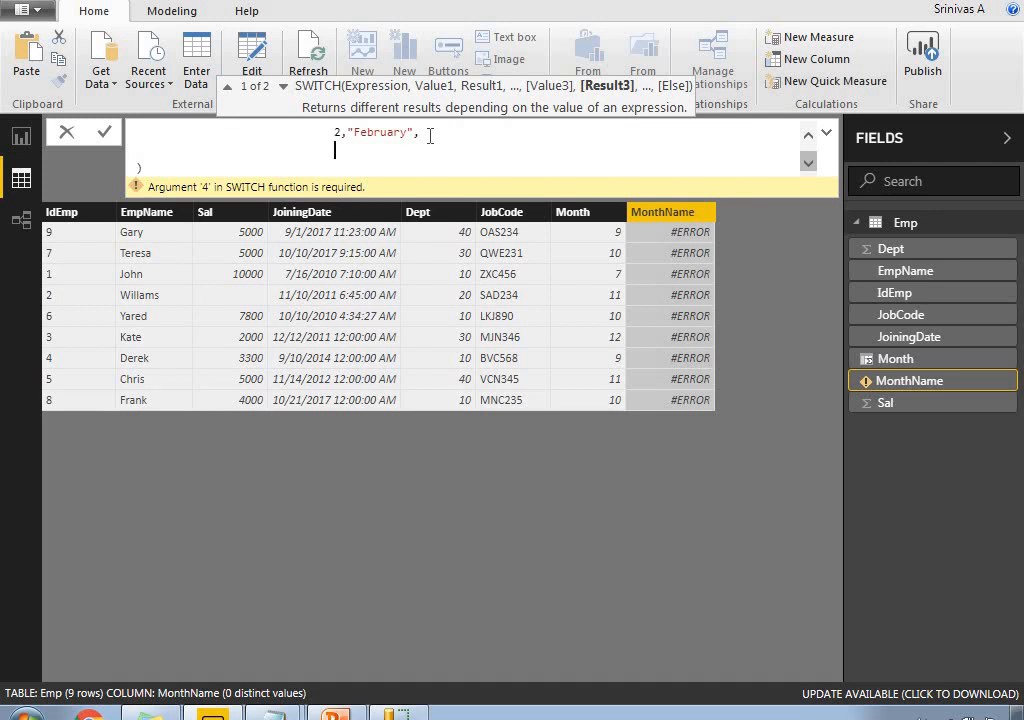
pyautogui.write('3,"')
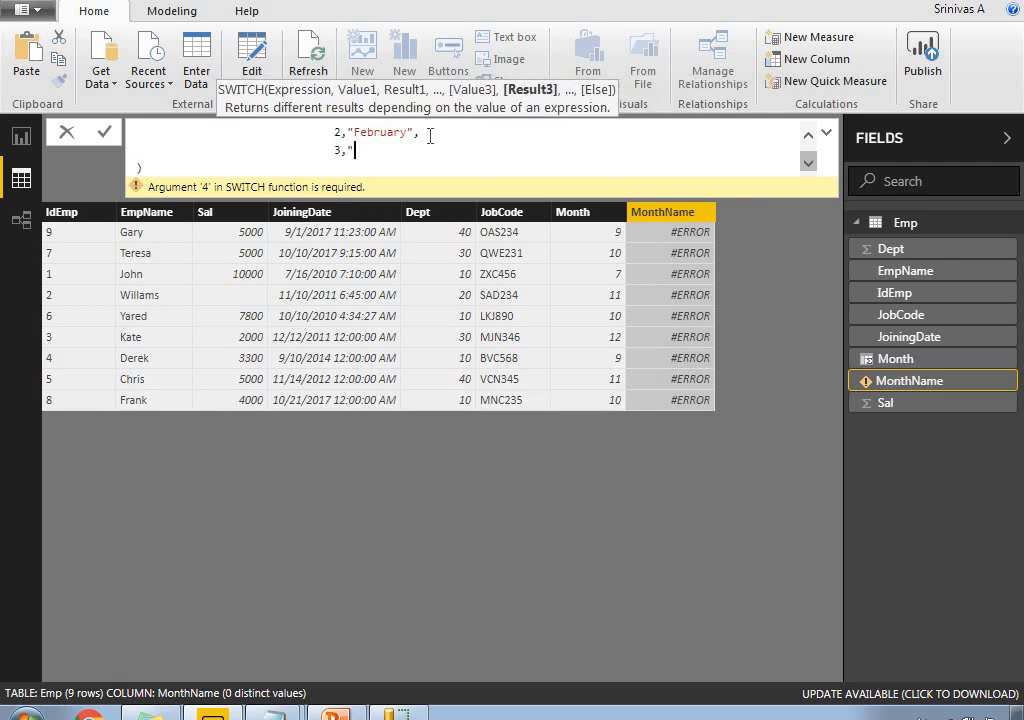
pyautogui.write('March",')
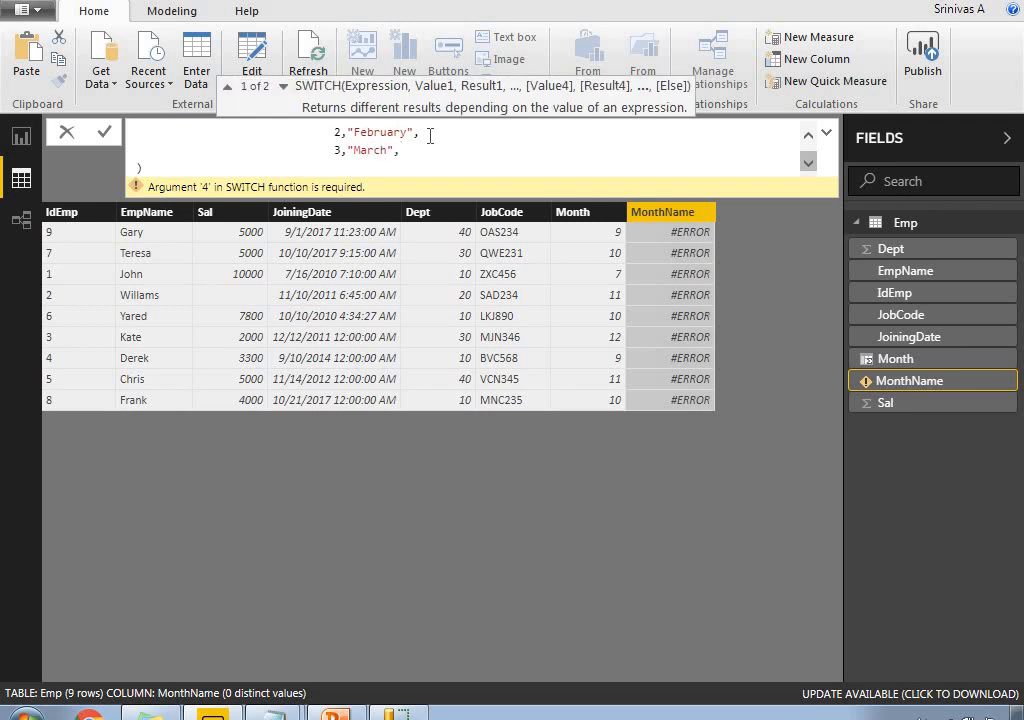
# Step: Extend the SWITCH formula with the pairs 4,"April", and 5,"May", each on its own aligned line
pyautogui.hotkey('shift', 'Return')
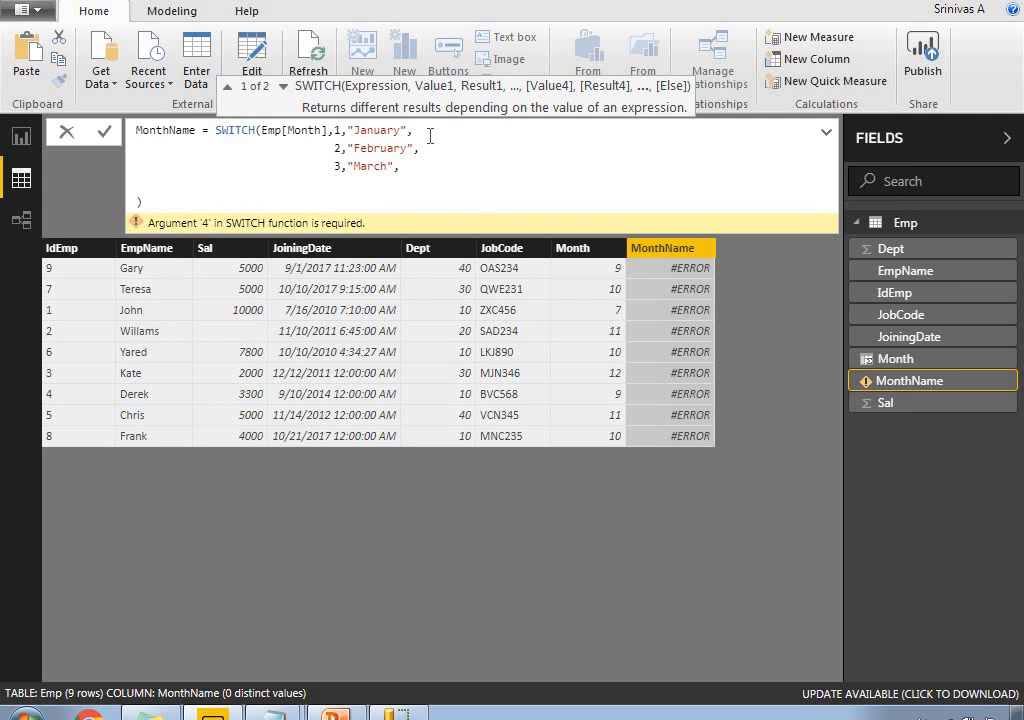
pyautogui.write('4,"Ap')
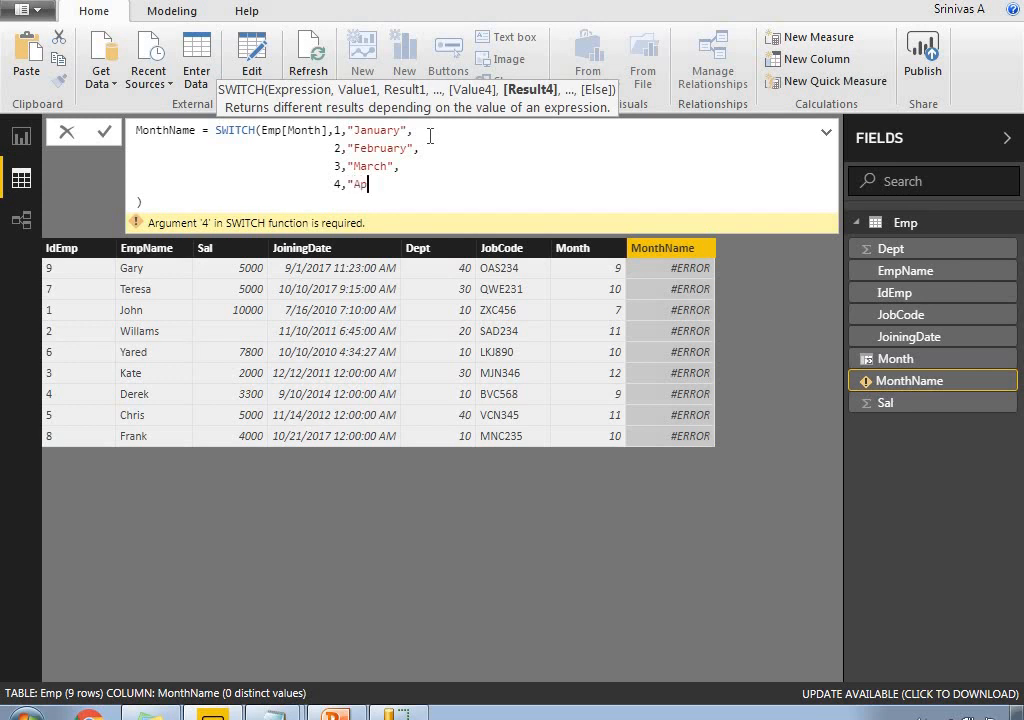
pyautogui.write('ril",')
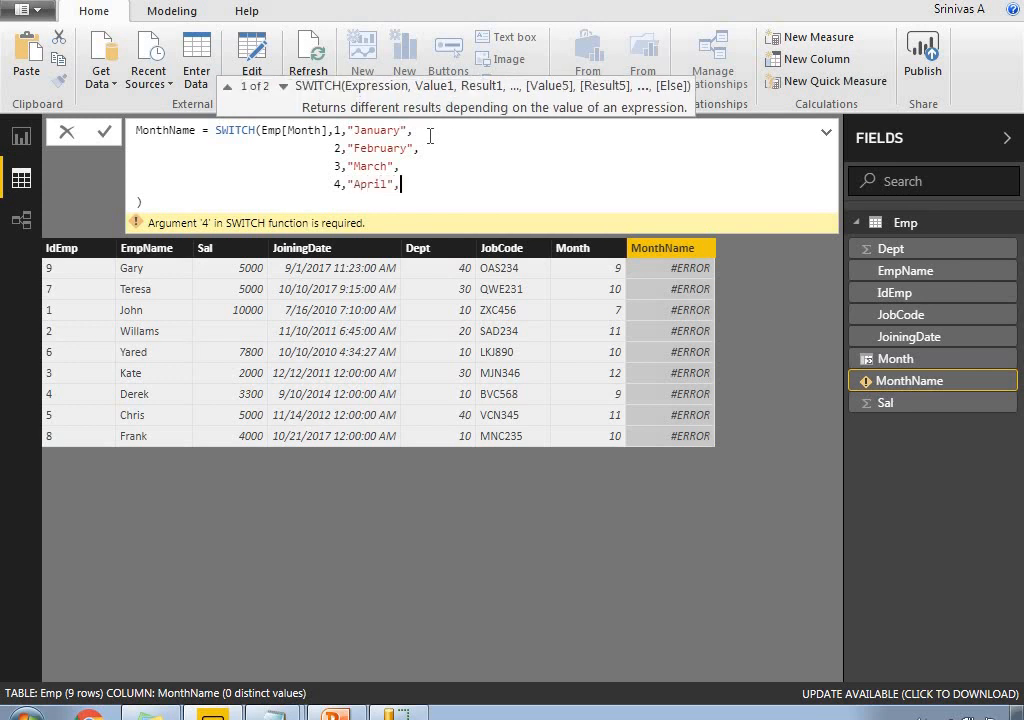
pyautogui.hotkey('shift', 'Return')
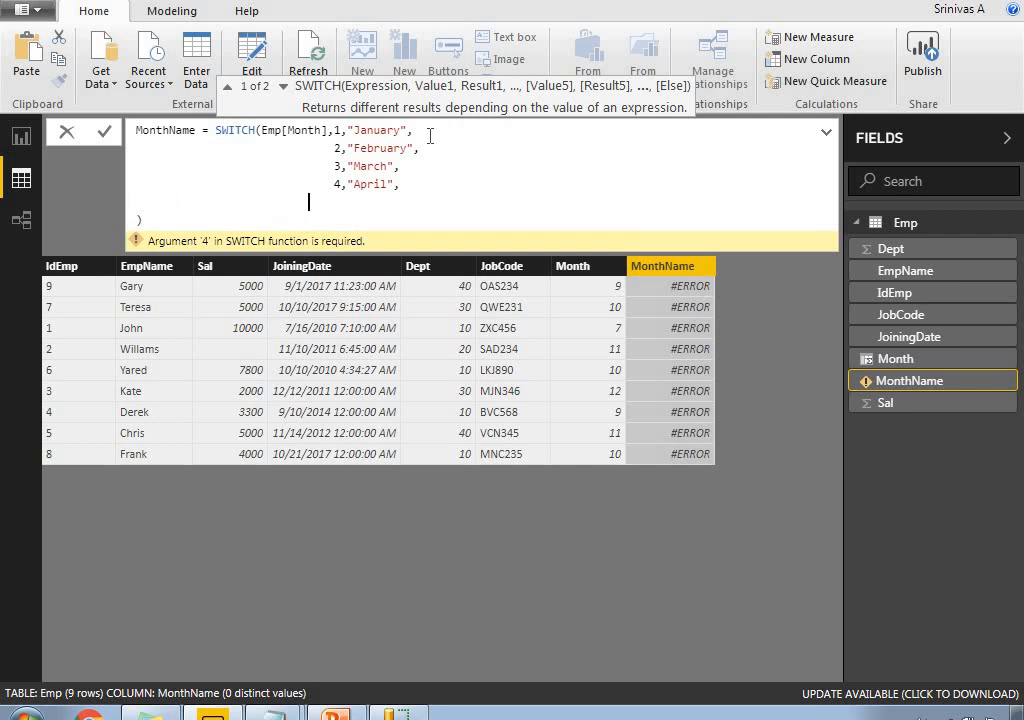
pyautogui.press('BackSpace')
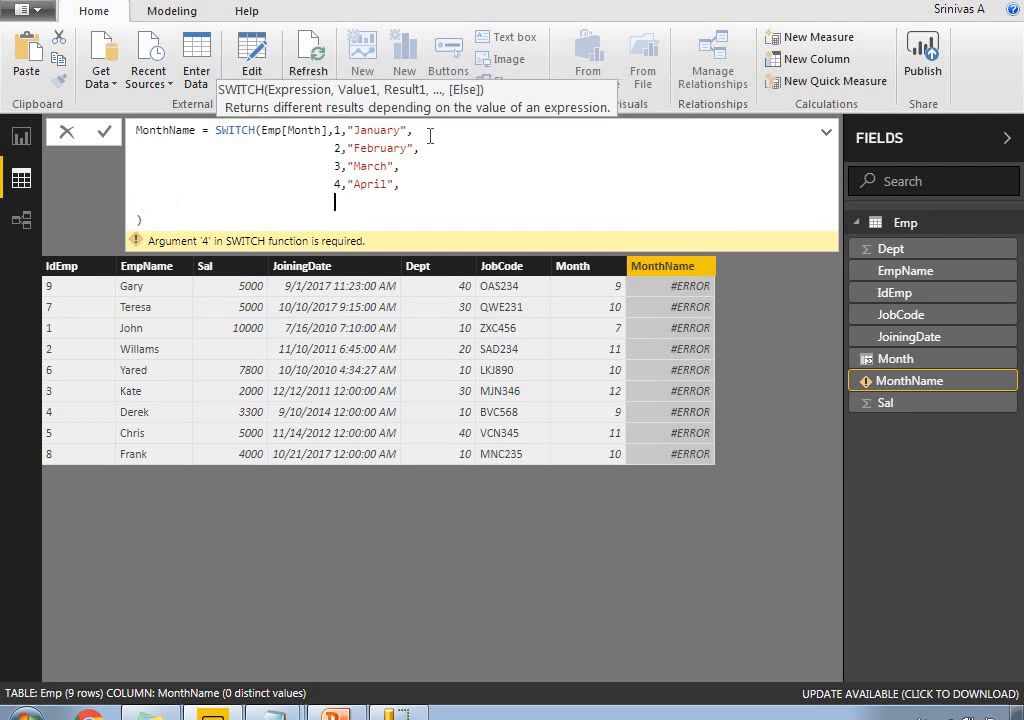
pyautogui.write('5,')
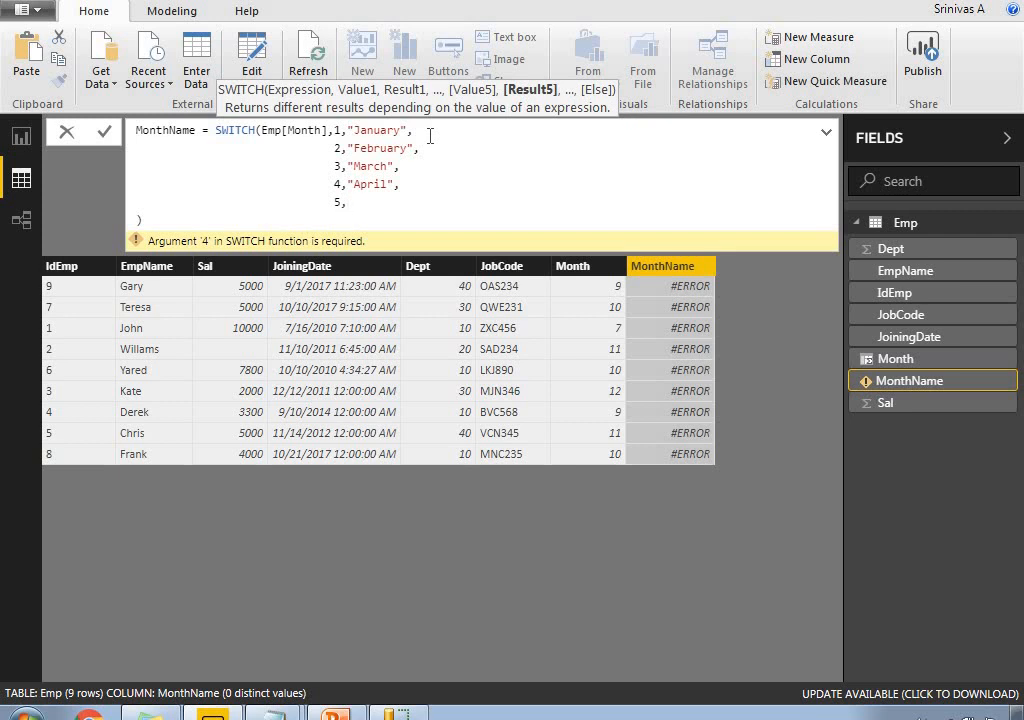
pyautogui.write('"May",')
pyautogui.press('Return')
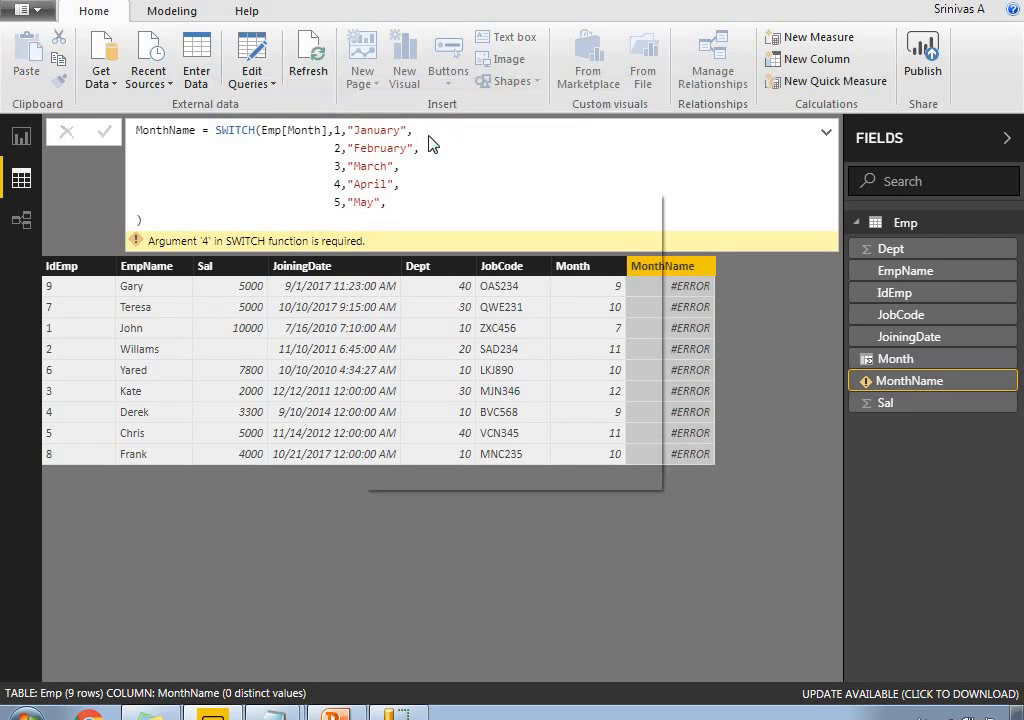
# Step: Continue the MonthName formula after May with the aligned lines 6,"June", and 7,"July",
pyautogui.click(412, 204)
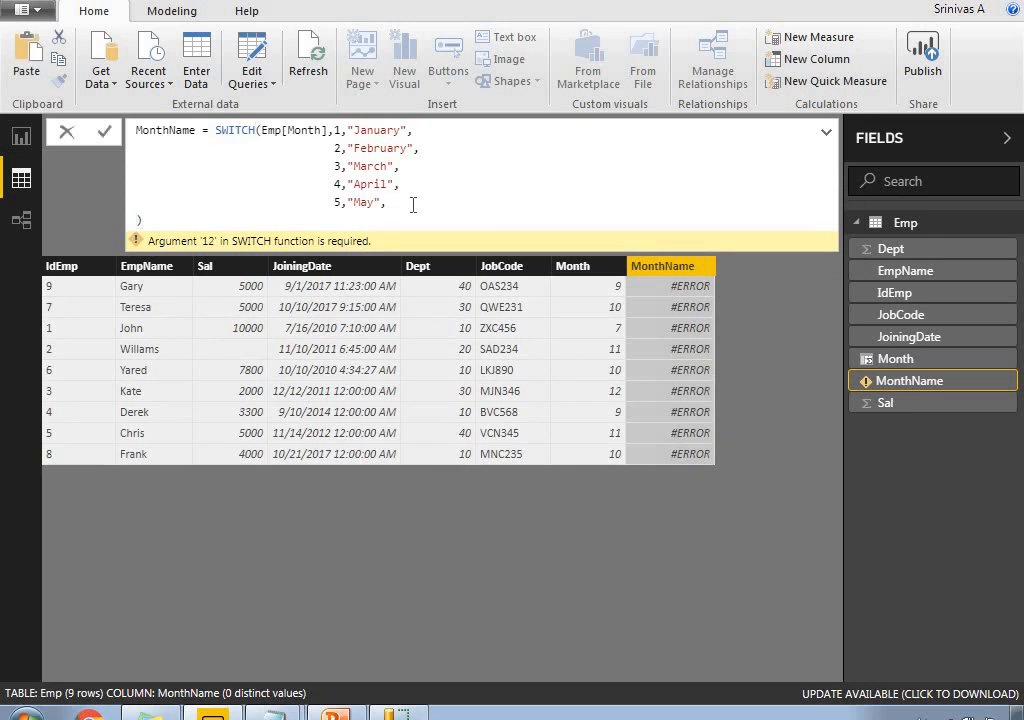
pyautogui.hotkey('shift', 'Return')
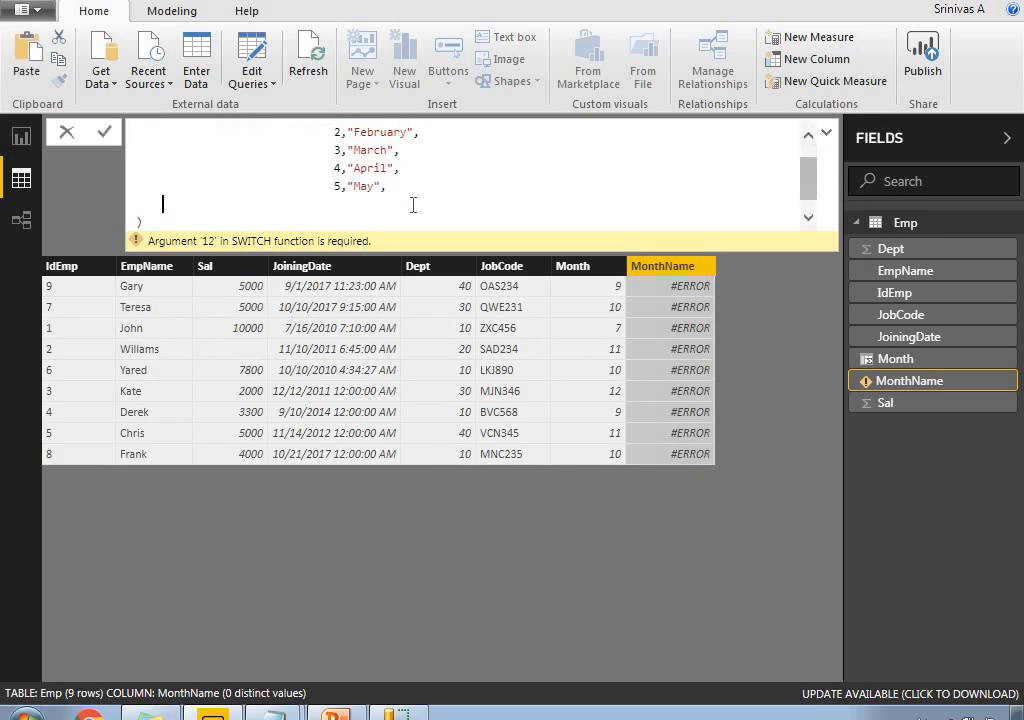
pyautogui.press('BackSpace')
pyautogui.press('BackSpace')
pyautogui.press('BackSpace')
pyautogui.write('6,')
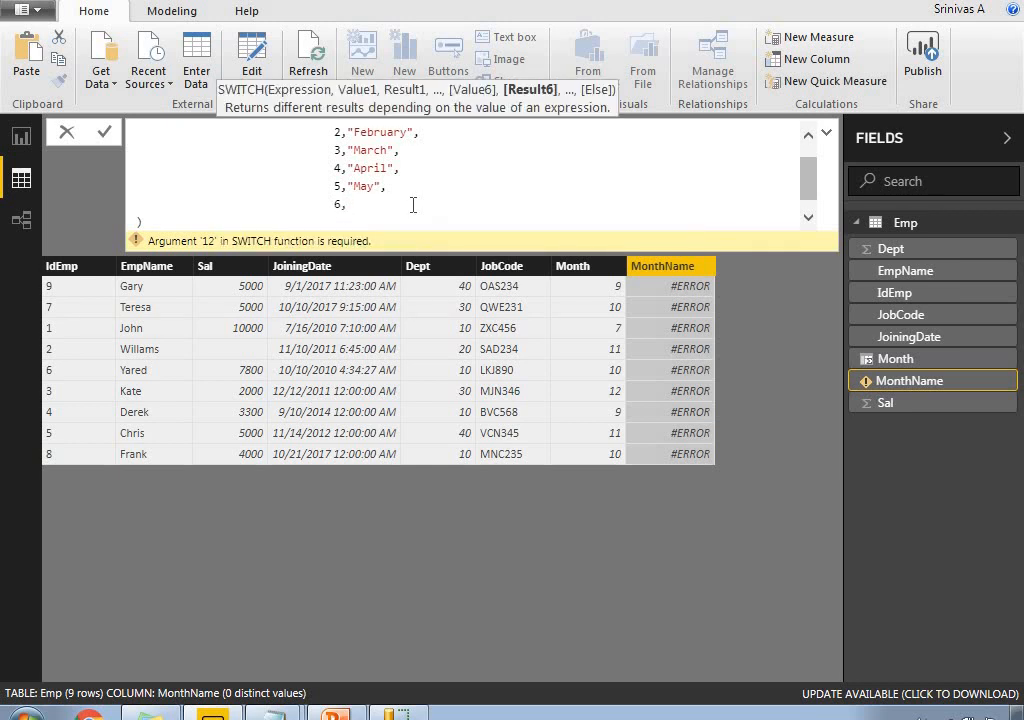
pyautogui.write('"June",')
pyautogui.press('Return')
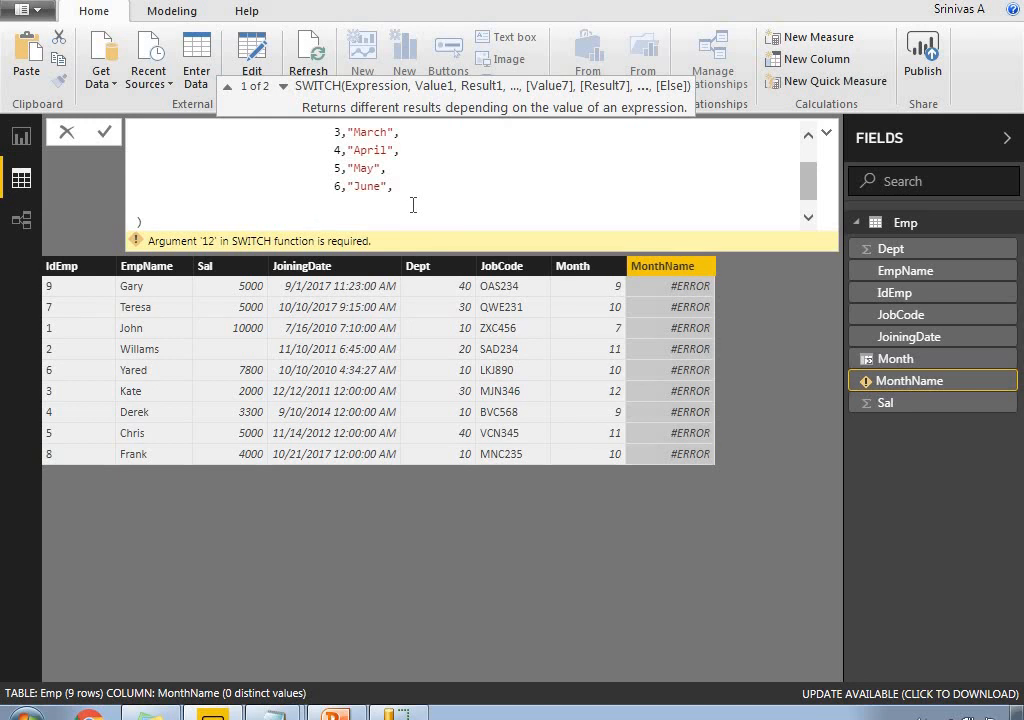
pyautogui.write('7,')
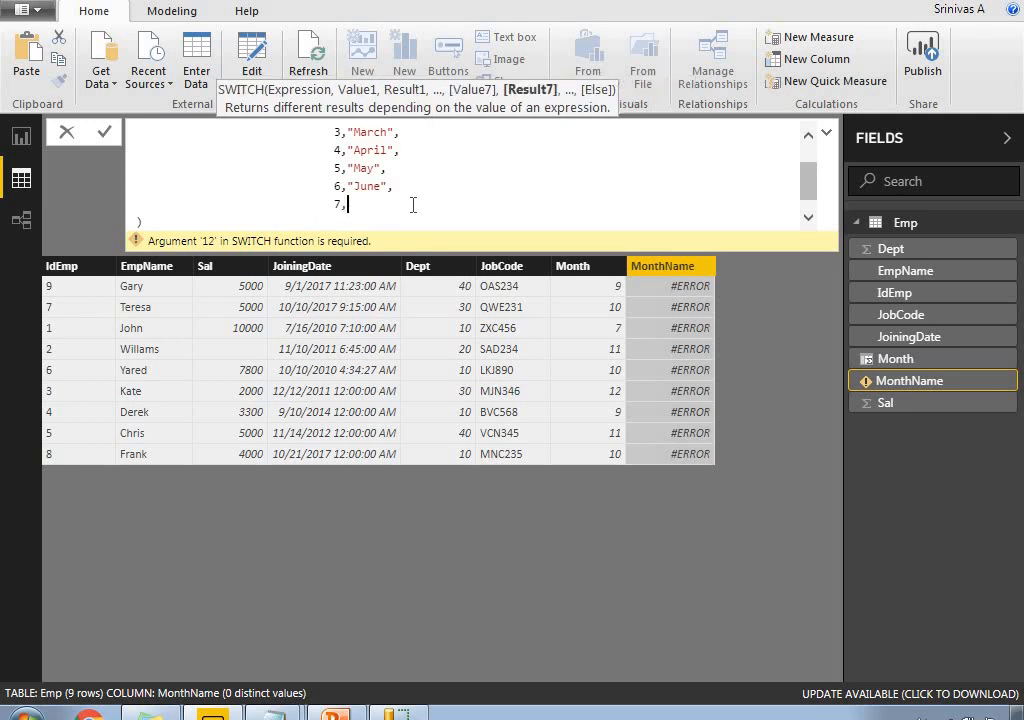
pyautogui.write('"July",')
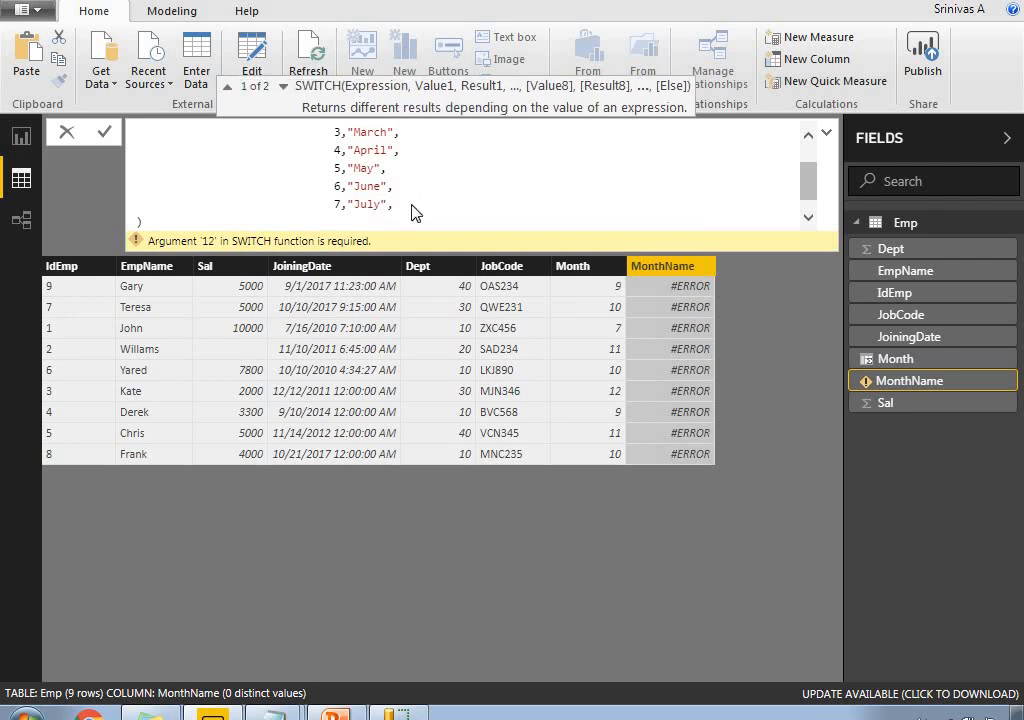
# Step: Add the pairs 8,"August", and 9,"September", on new aligned lines below July in the SWITCH formula
pyautogui.hotkey('shift', 'Return')
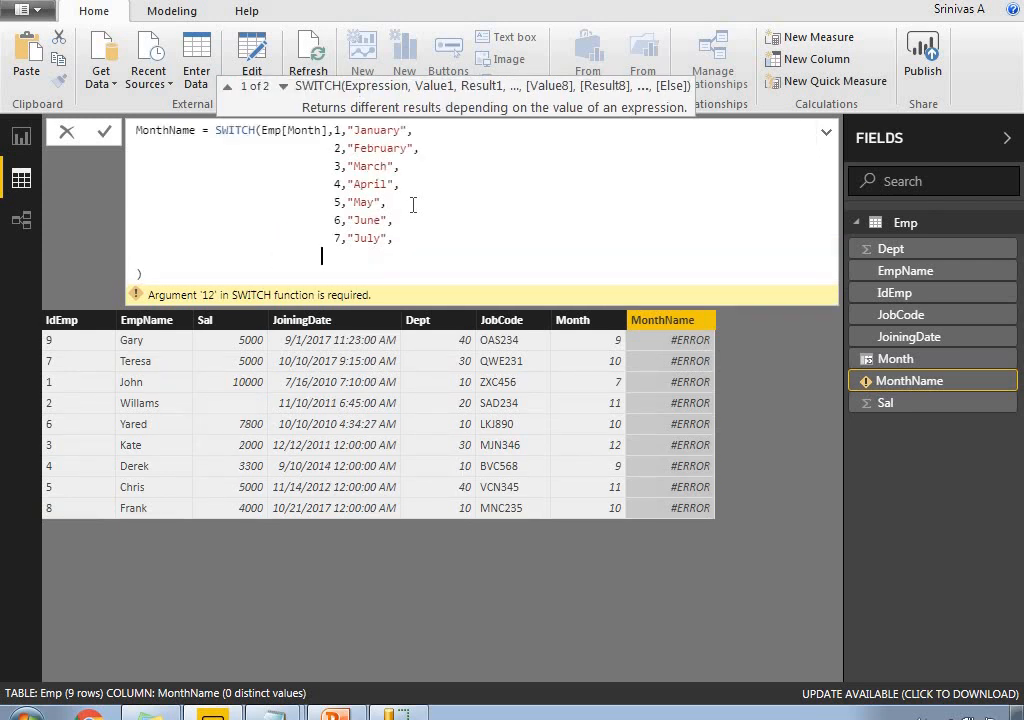
pyautogui.write('8,')
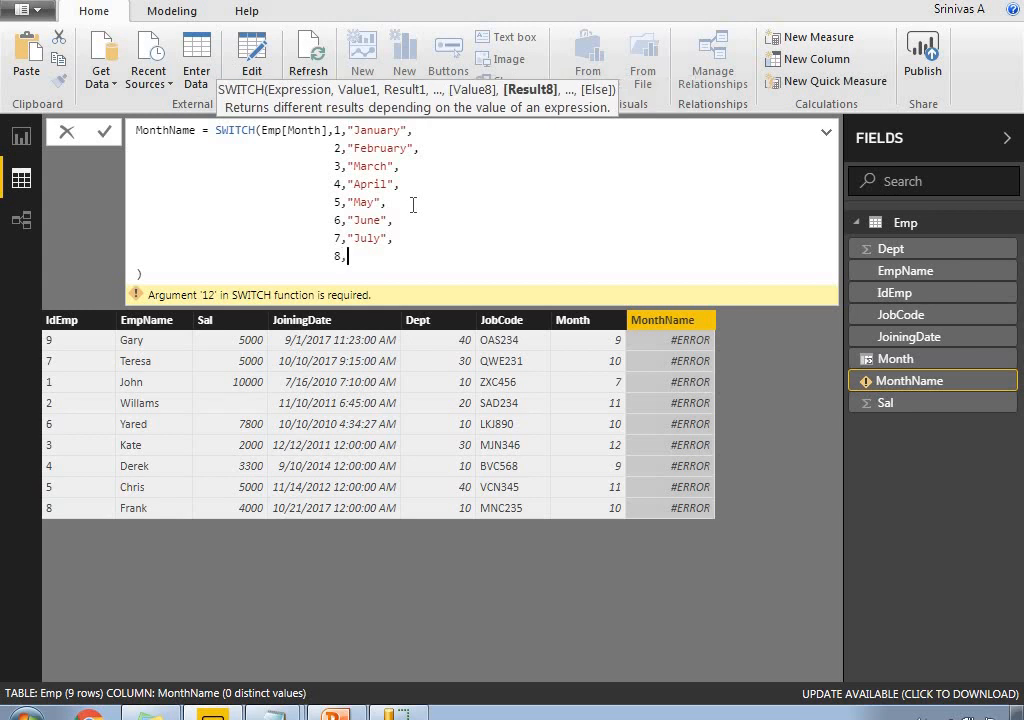
pyautogui.write('"August",')
pyautogui.hotkey('shift', 'Return')
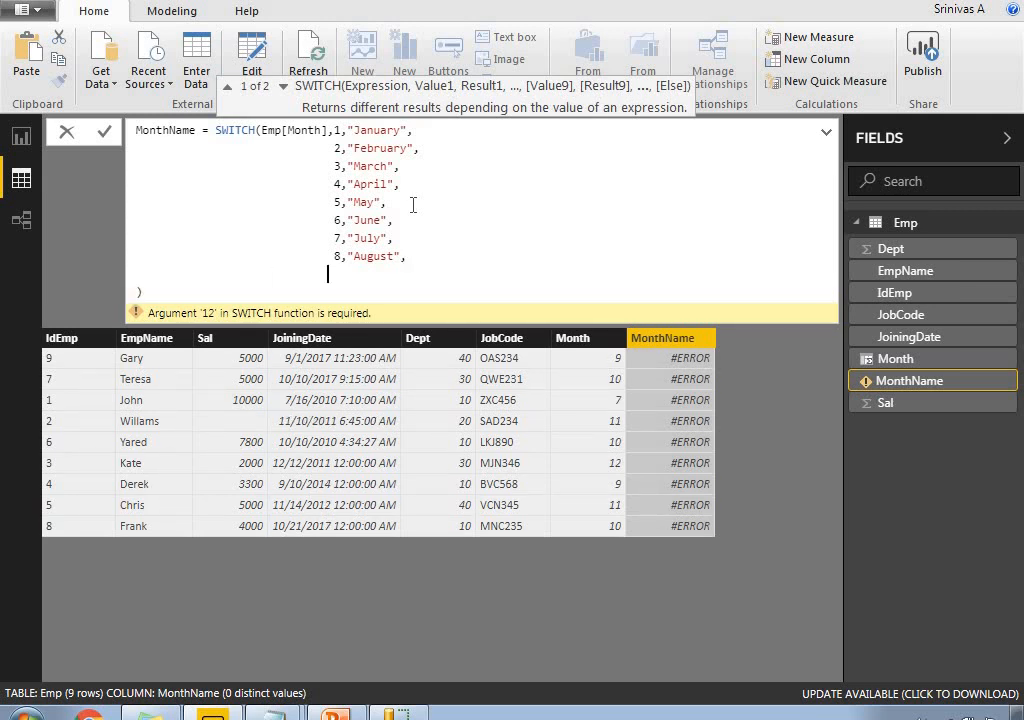
pyautogui.write('9,"')
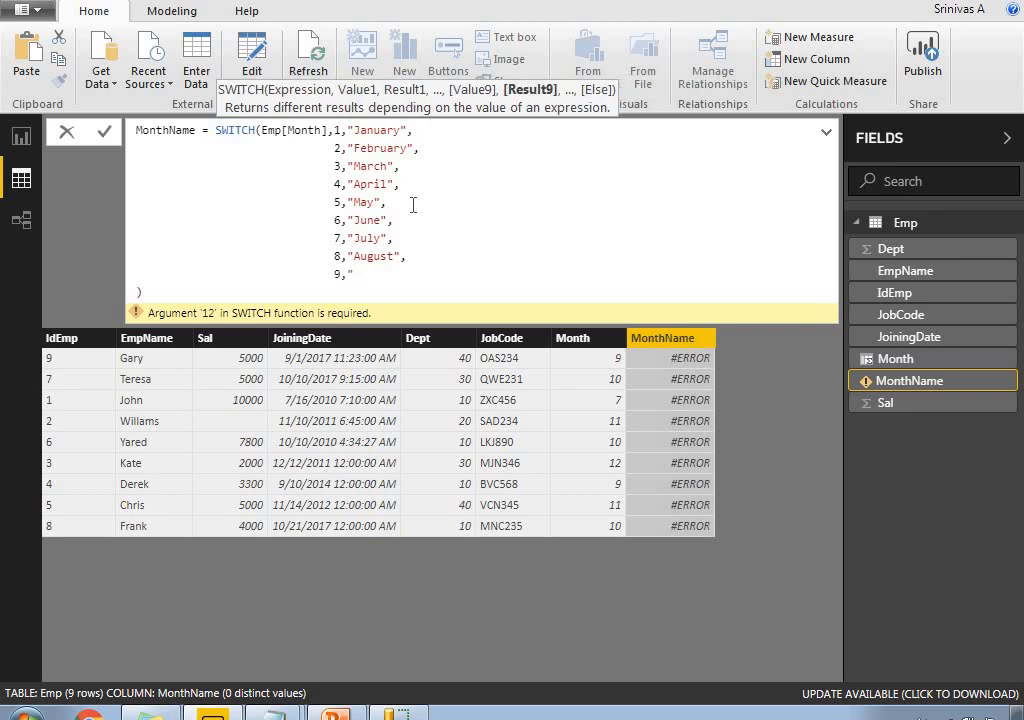
pyautogui.write('Sep')
pyautogui.write('tember",')
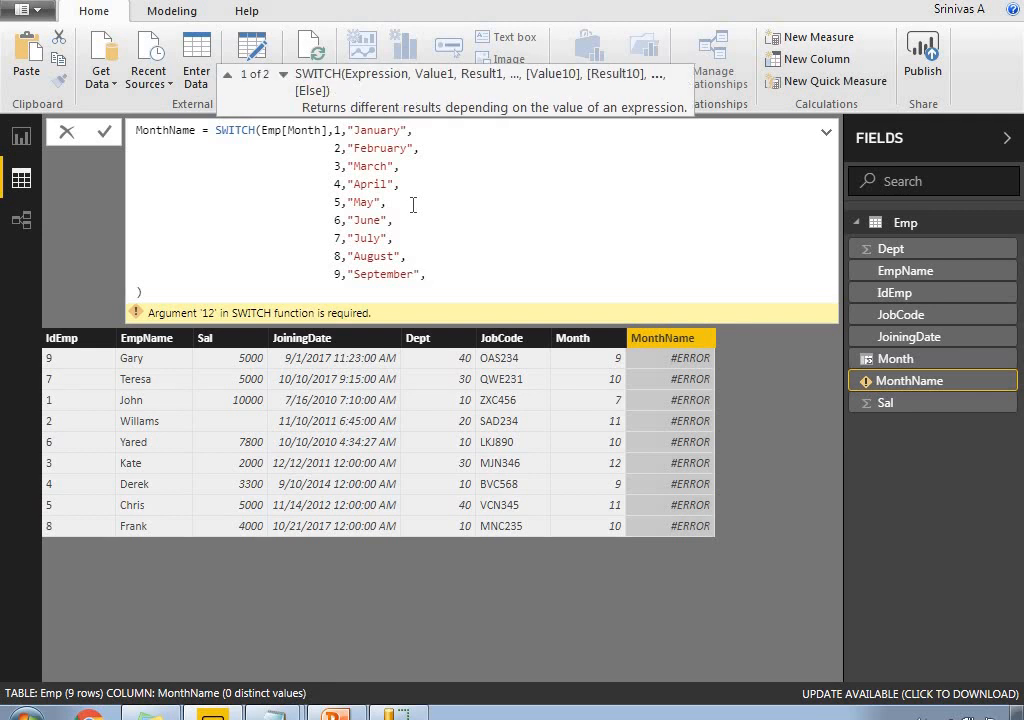
# Step: Add the pairs 10,"October", and 11,"November", on new aligned lines below September in the SWITCH formula
pyautogui.hotkey('shift', 'Return')
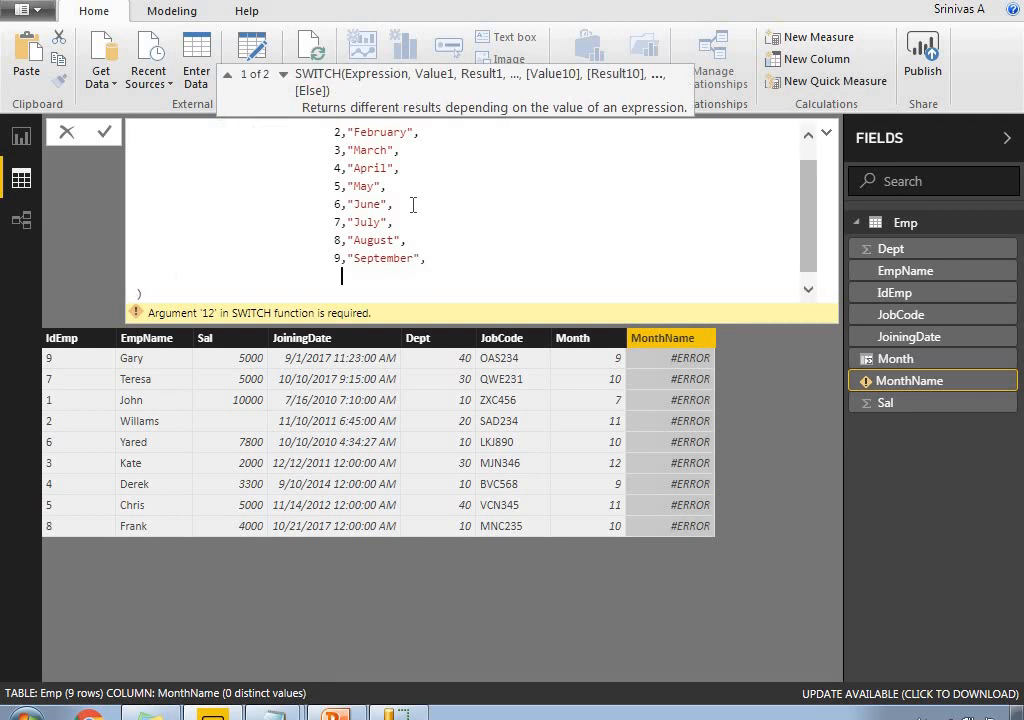
pyautogui.write('10,"')
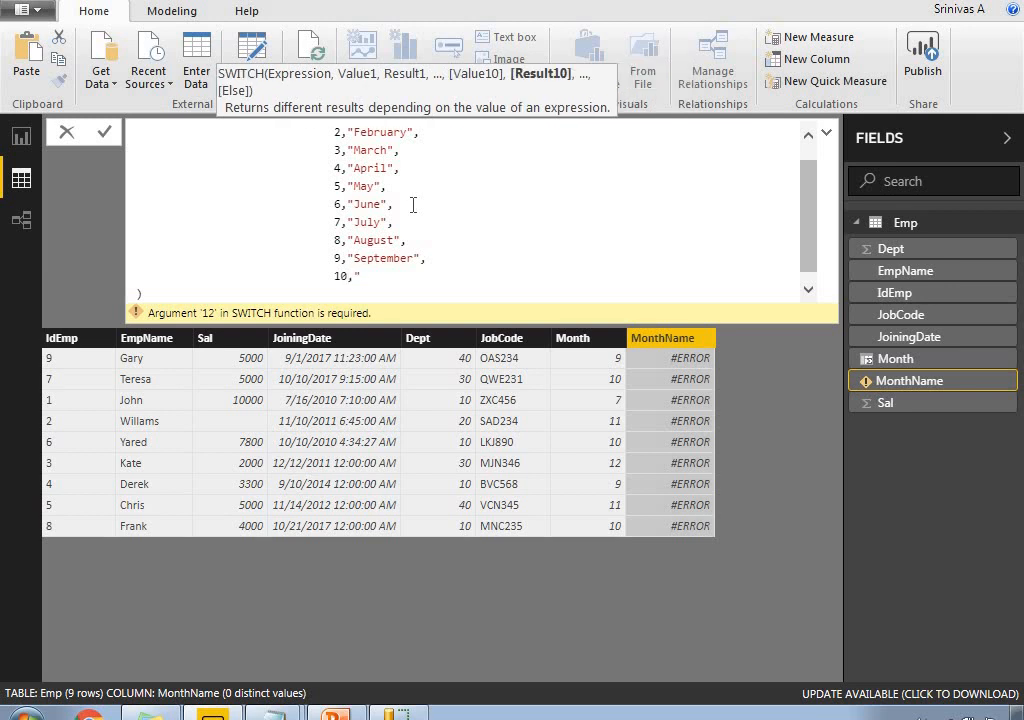
pyautogui.write('October",')
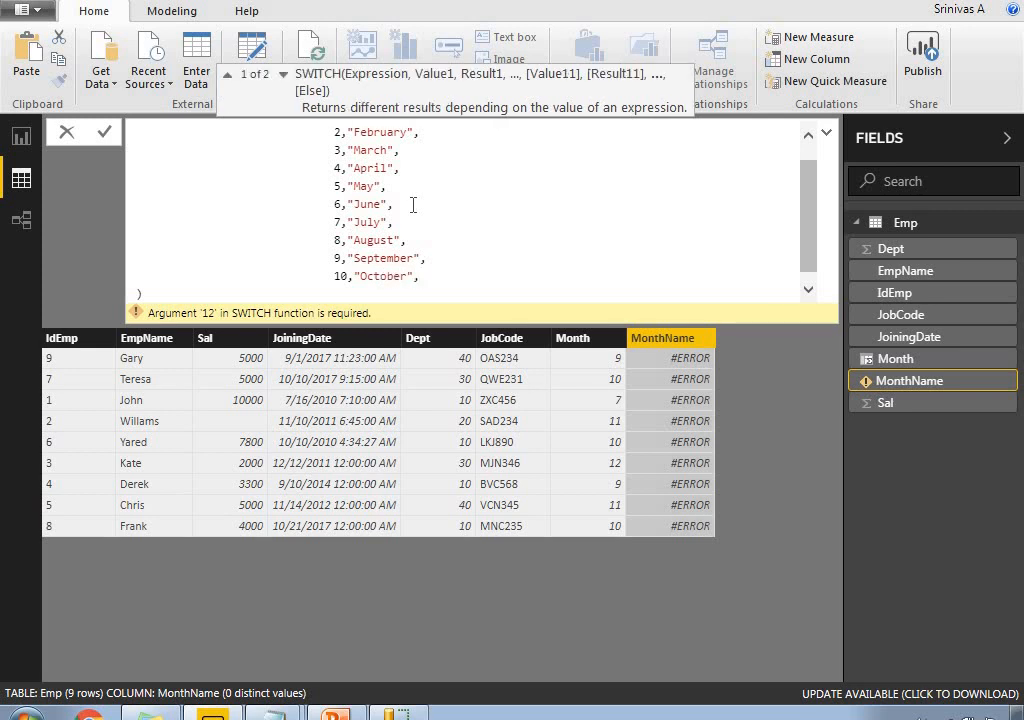
pyautogui.hotkey('shift', 'Return')
pyautogui.press('Tab')
pyautogui.press('Tab')
pyautogui.press('Tab')
pyautogui.press('Tab')
pyautogui.press('Tab')
pyautogui.press('Tab')
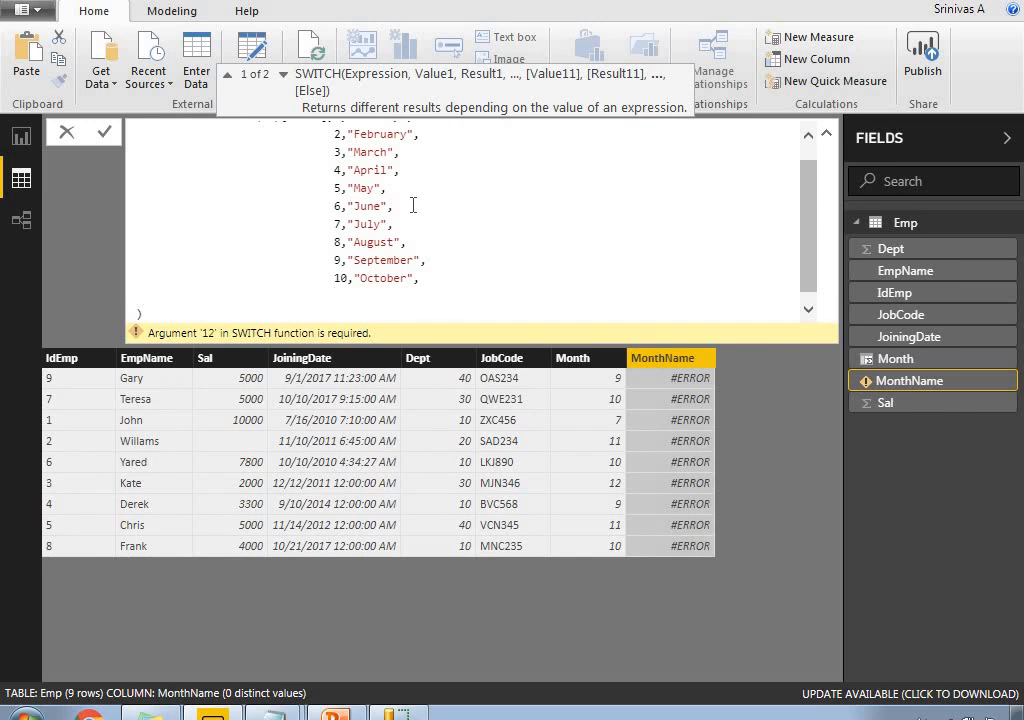
pyautogui.write('11,"N')
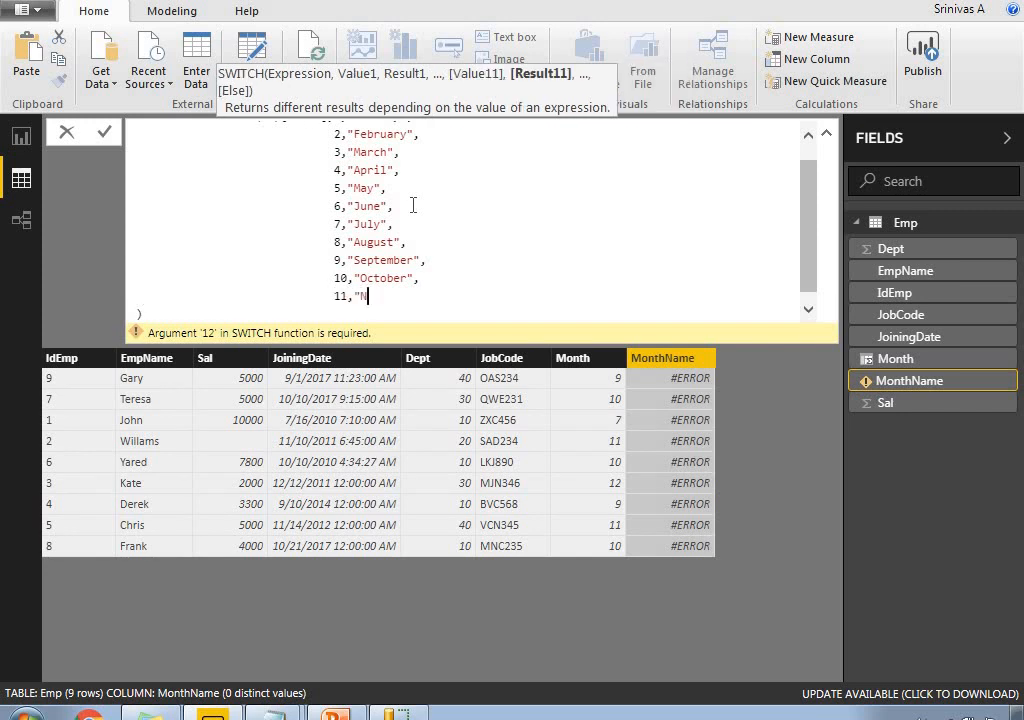
pyautogui.write('ovember",')
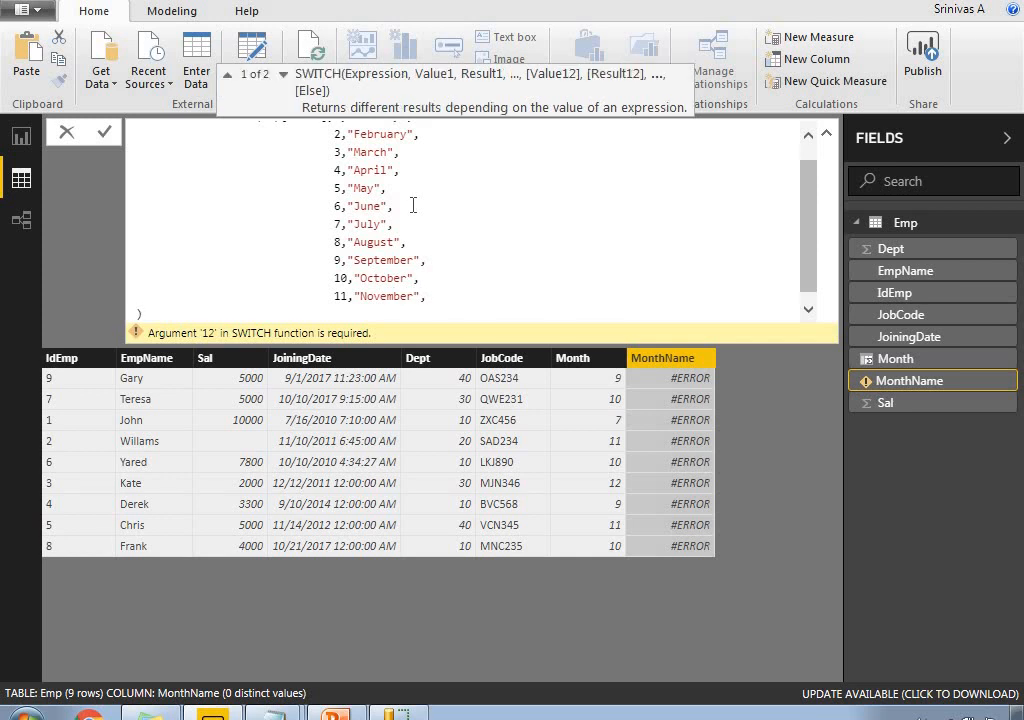
# Step: Add the pair 12,"December", on a new aligned line below November, followed by another new line in the SWITCH formula
pyautogui.hotkey('shift', 'Return')
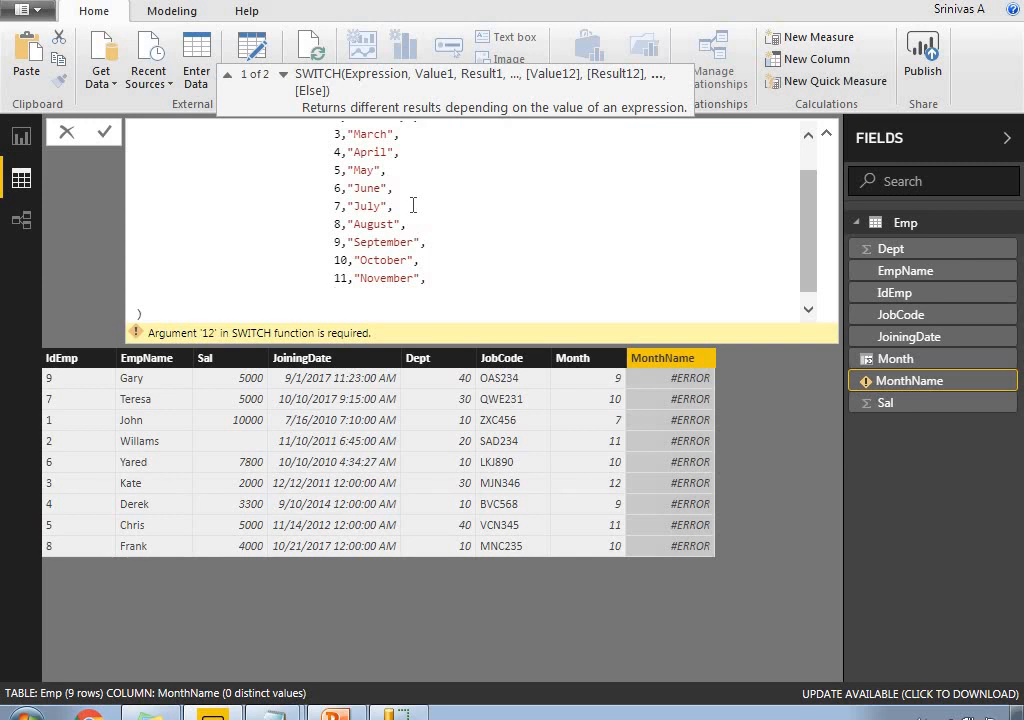
pyautogui.write('12,"December')
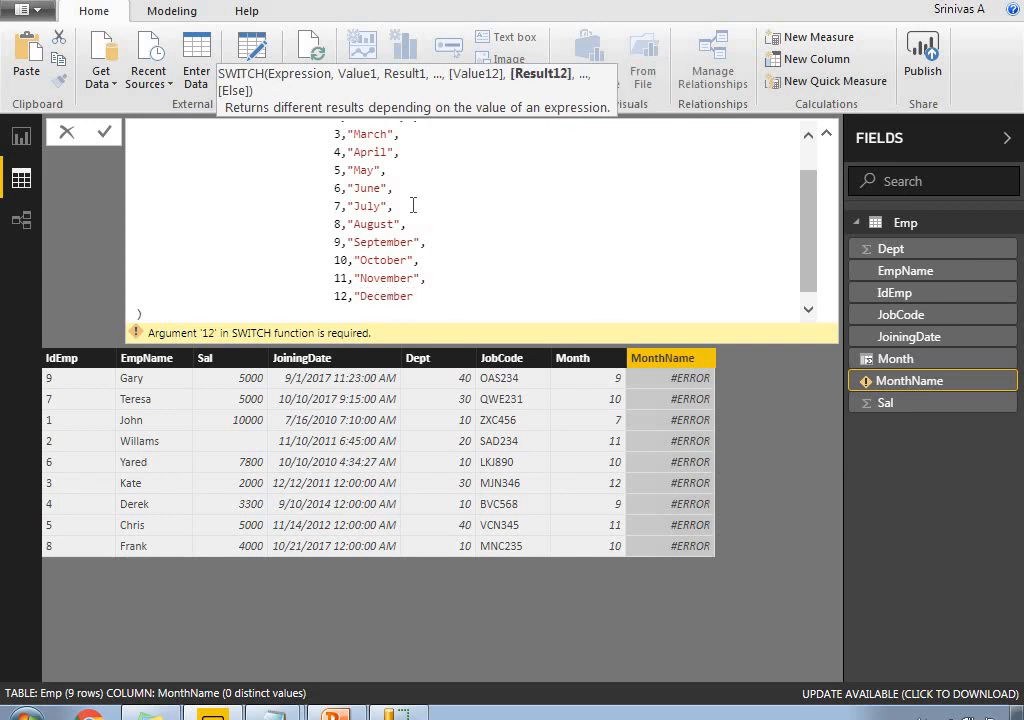
pyautogui.write('",')
pyautogui.hotkey('shift', 'Return')
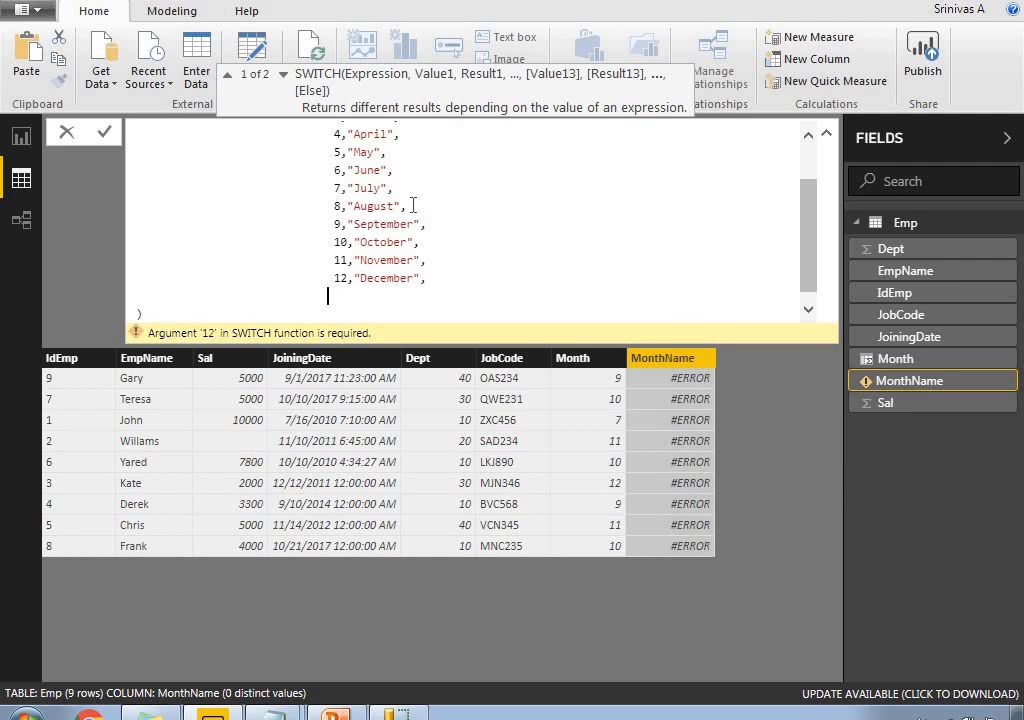
# Step: Enter "Unknown Month Number" as the SWITCH function's else result and commit the MonthName formula
pyautogui.write('"Unknown Month ')
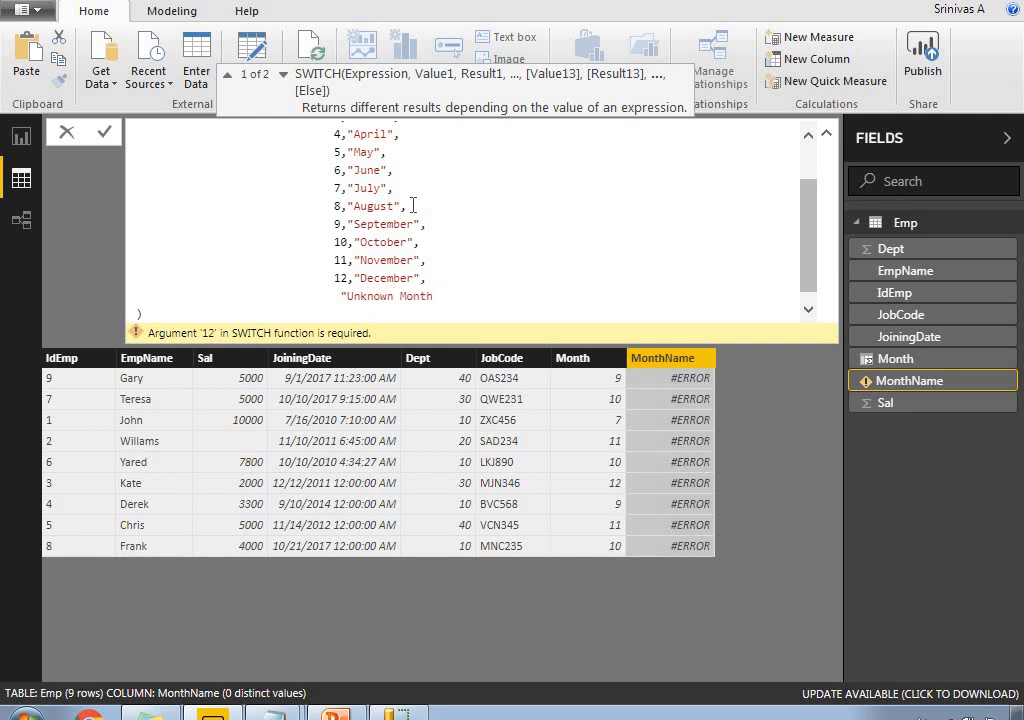
pyautogui.write('Number"')
pyautogui.scroll(1, 818, 205)
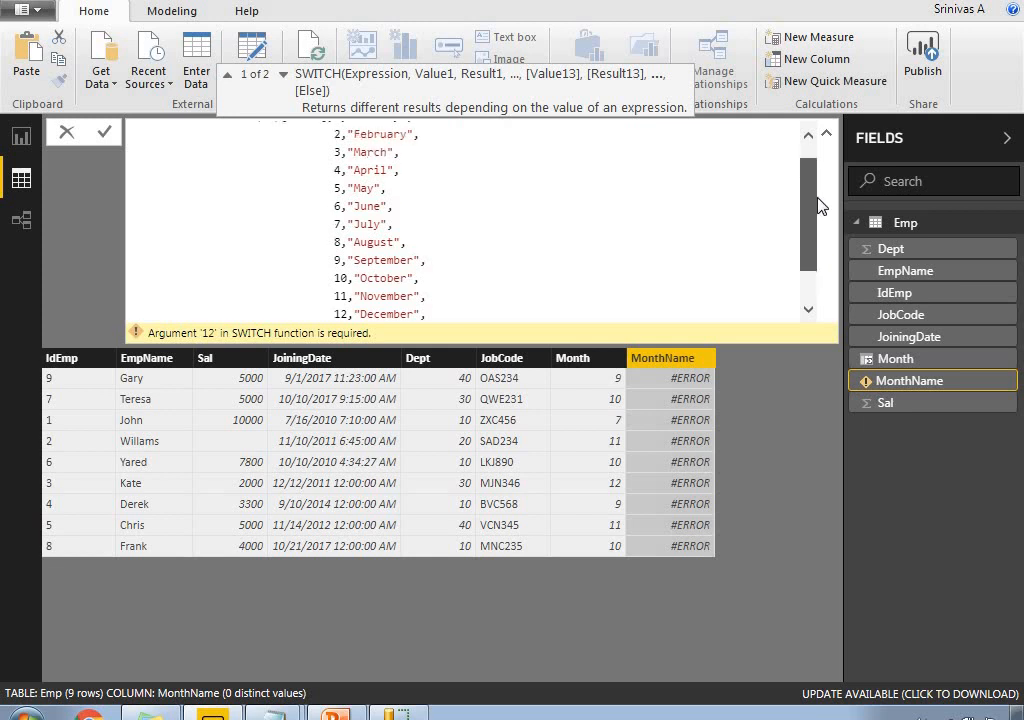
pyautogui.scroll(1, 818, 205)
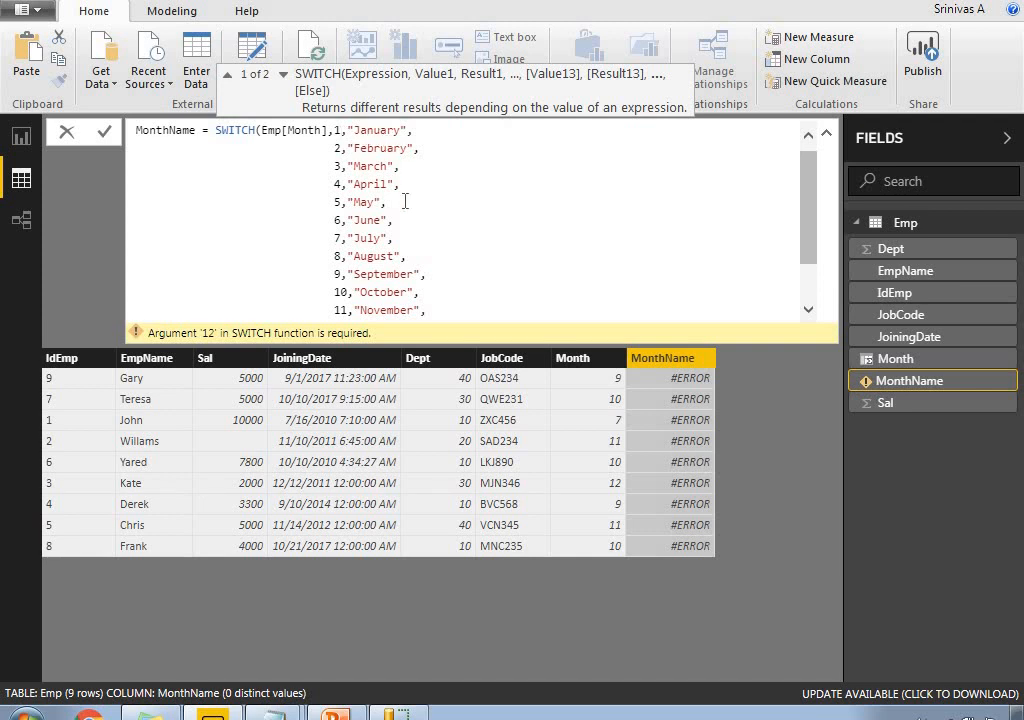
pyautogui.scroll(-3, 400, 231)
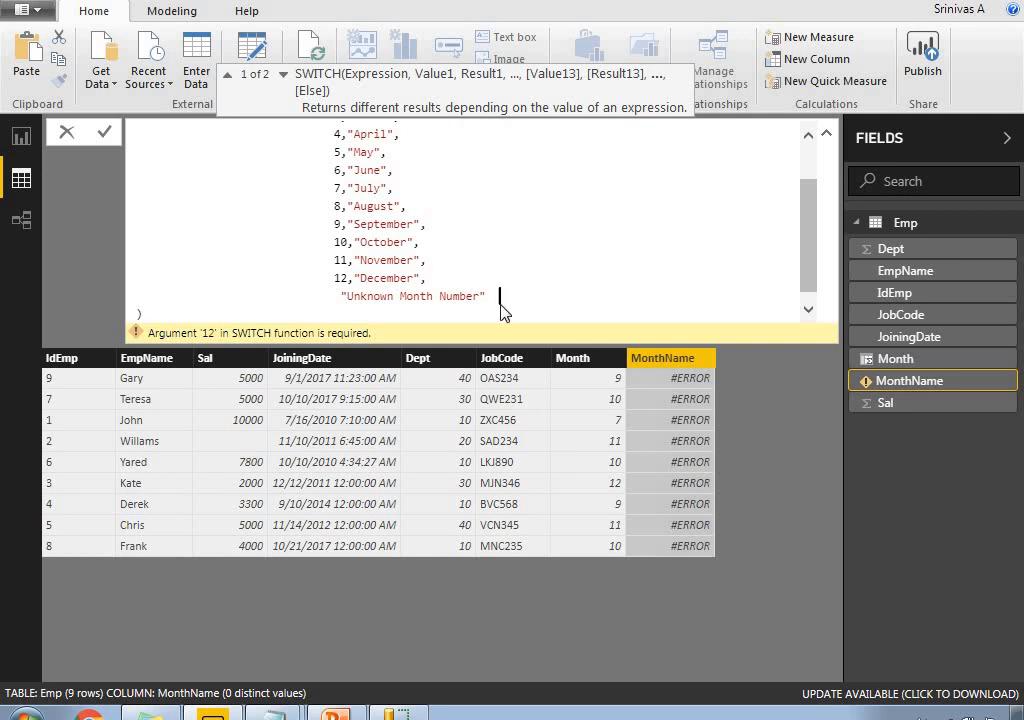
pyautogui.press('Return')
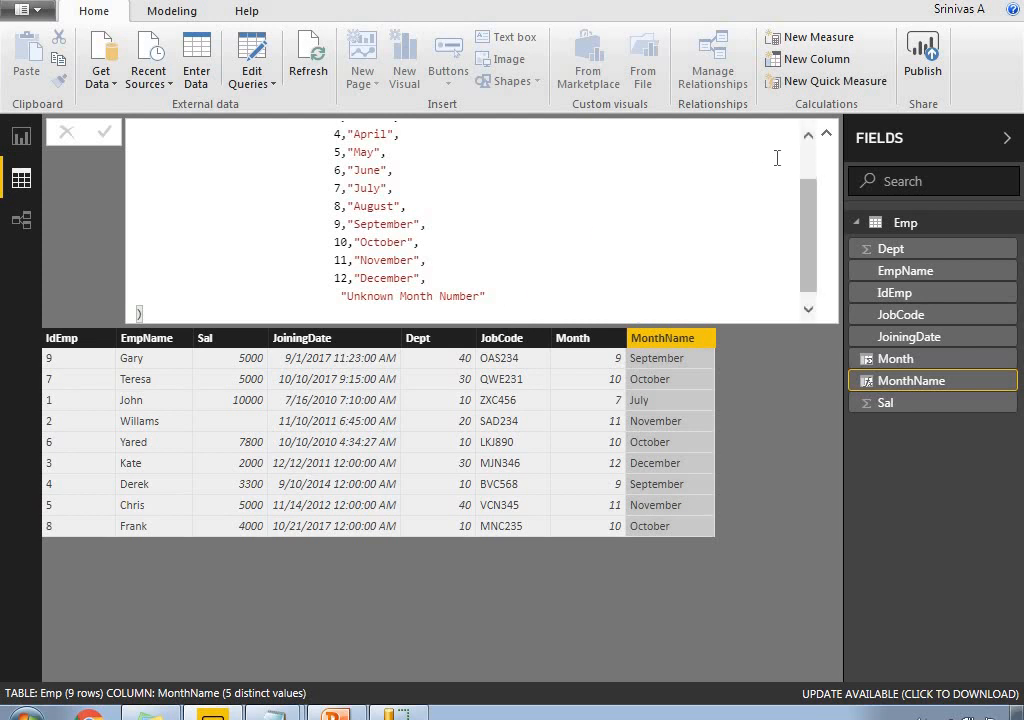
# Step: Compare the Month numbers with the MonthName values in the Emp table, and check them against the SWITCH formula
pyautogui.click(826, 133)
pyautogui.click(615, 184)
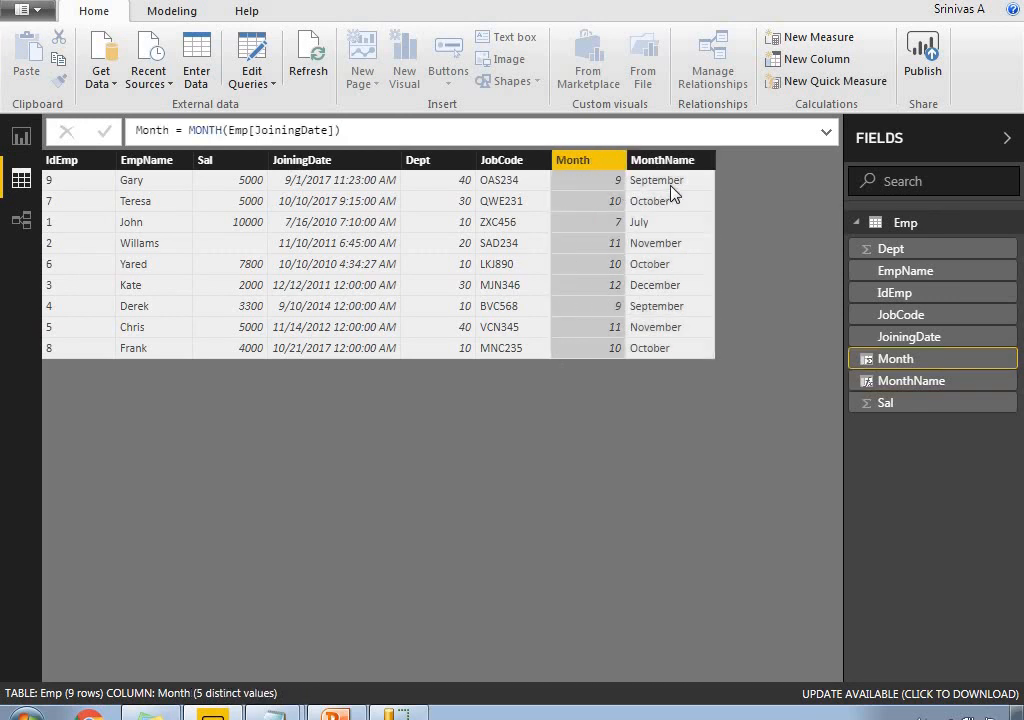
pyautogui.click(640, 226)
pyautogui.click(612, 352)
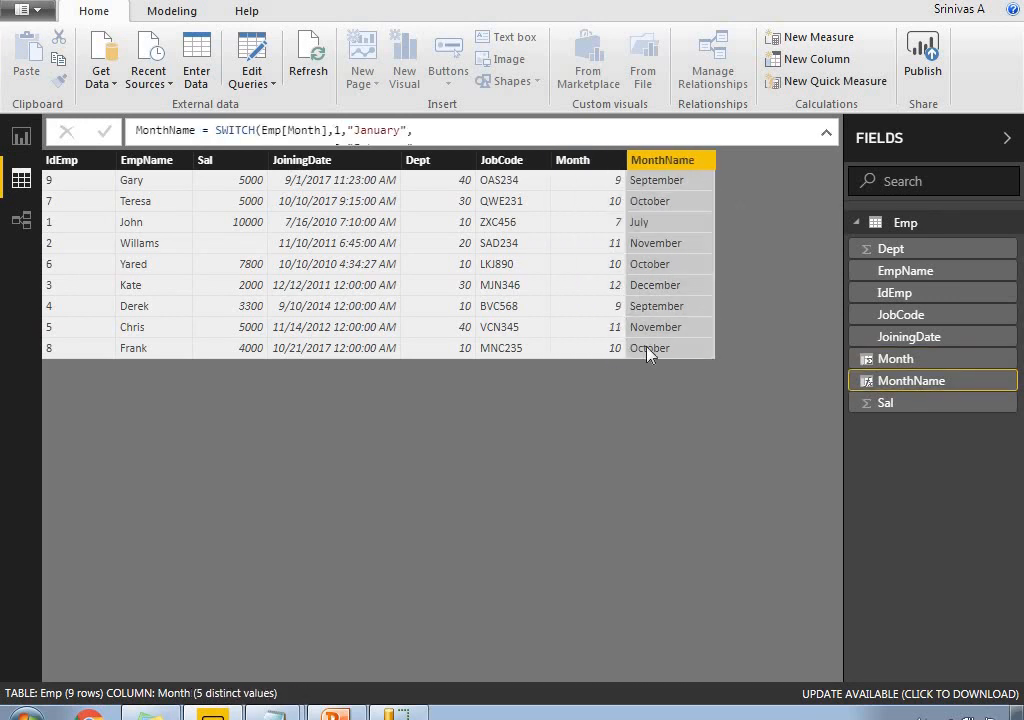
pyautogui.click(655, 351)
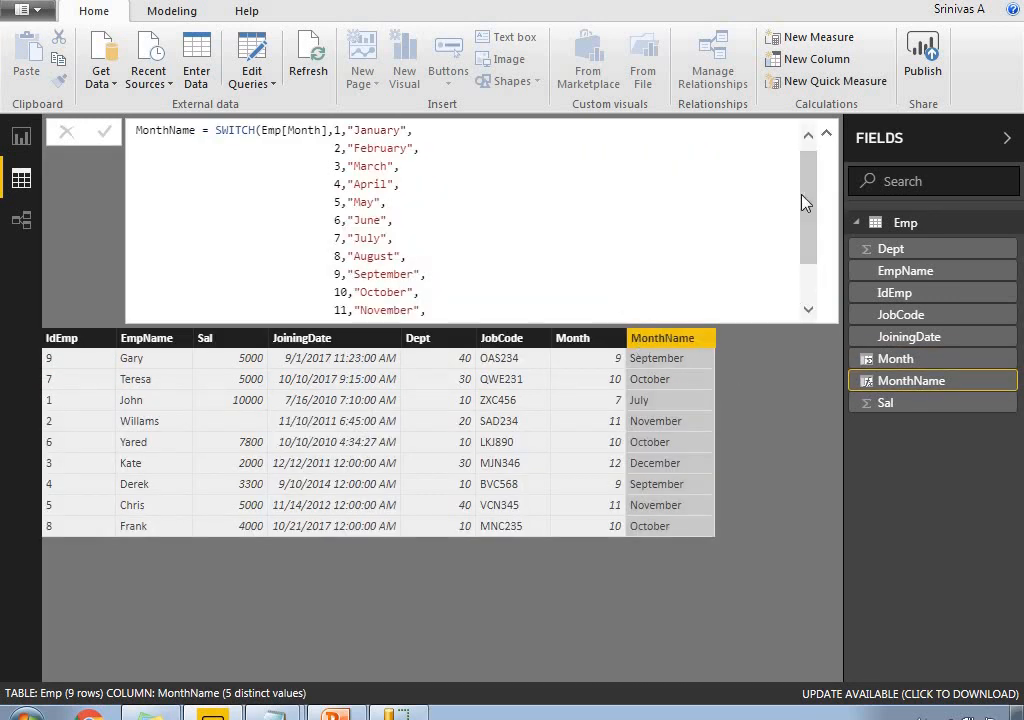
pyautogui.click(826, 137)
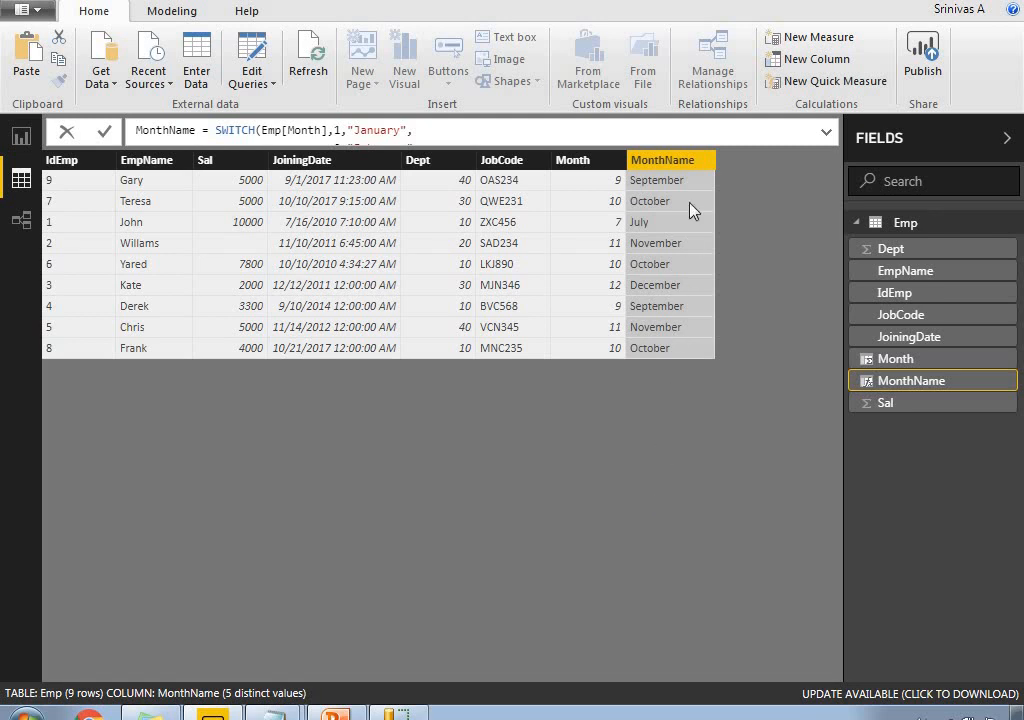
# Step: Insert a clustered column chart on the blank report page and enlarge it to about two thirds of the page width
pyautogui.click(21, 138)
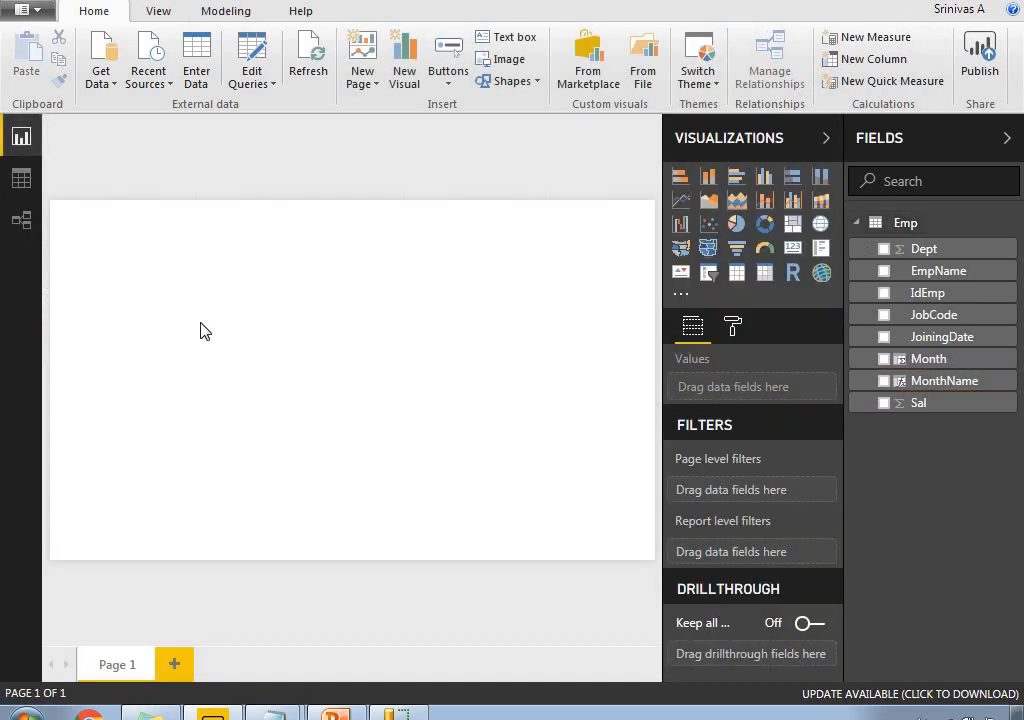
pyautogui.click(765, 177)
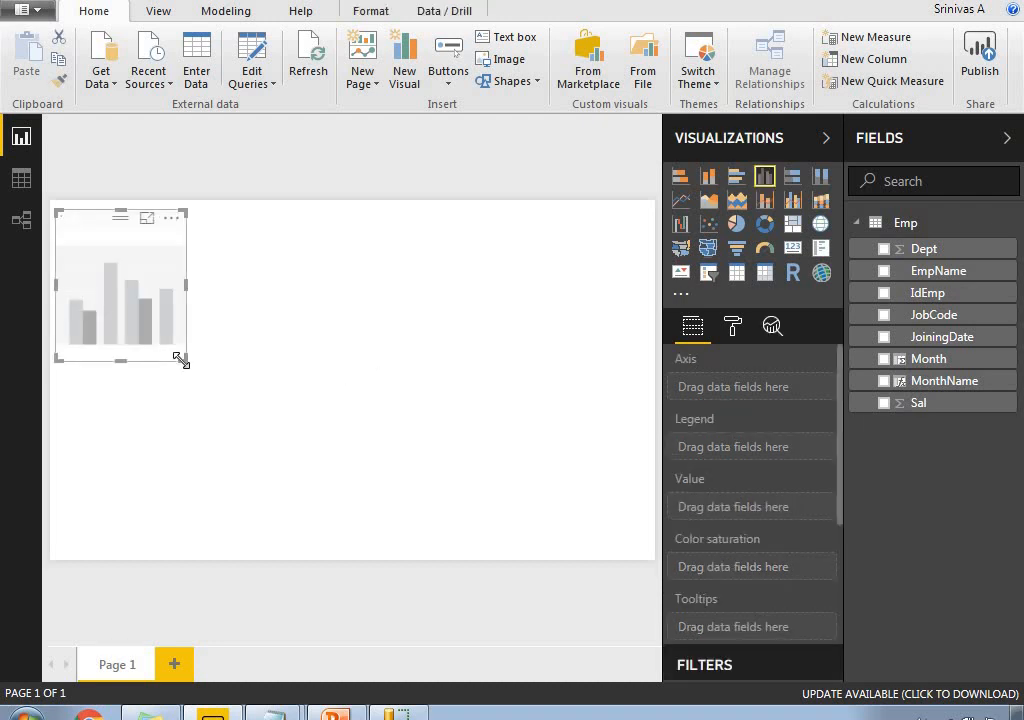
pyautogui.moveTo(183, 358); pyautogui.dragTo(452, 503)
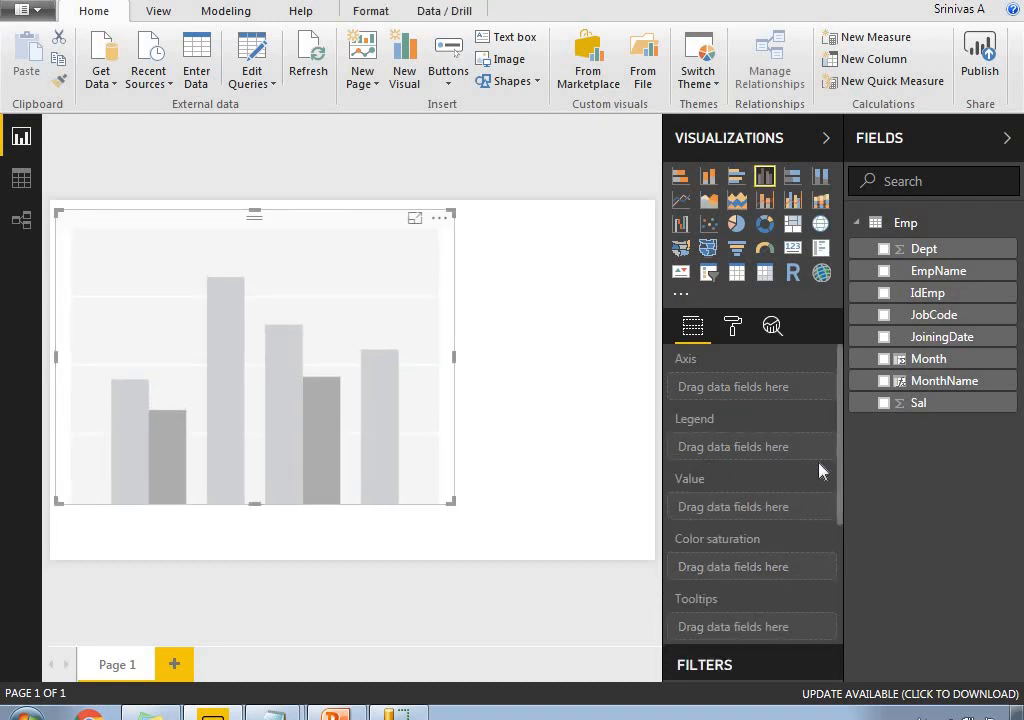
# Step: Put MonthName on the column chart's axis and the count of IdEmp in its values, leaving the legend empty
pyautogui.click(884, 382)
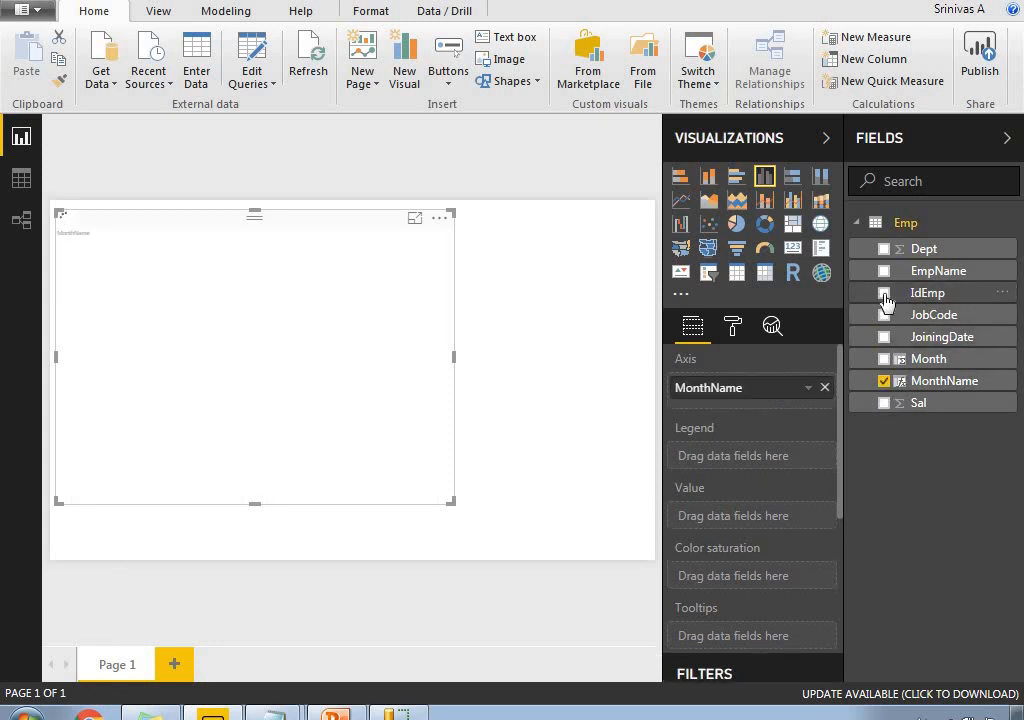
pyautogui.moveTo(886, 300); pyautogui.dragTo(810, 456)
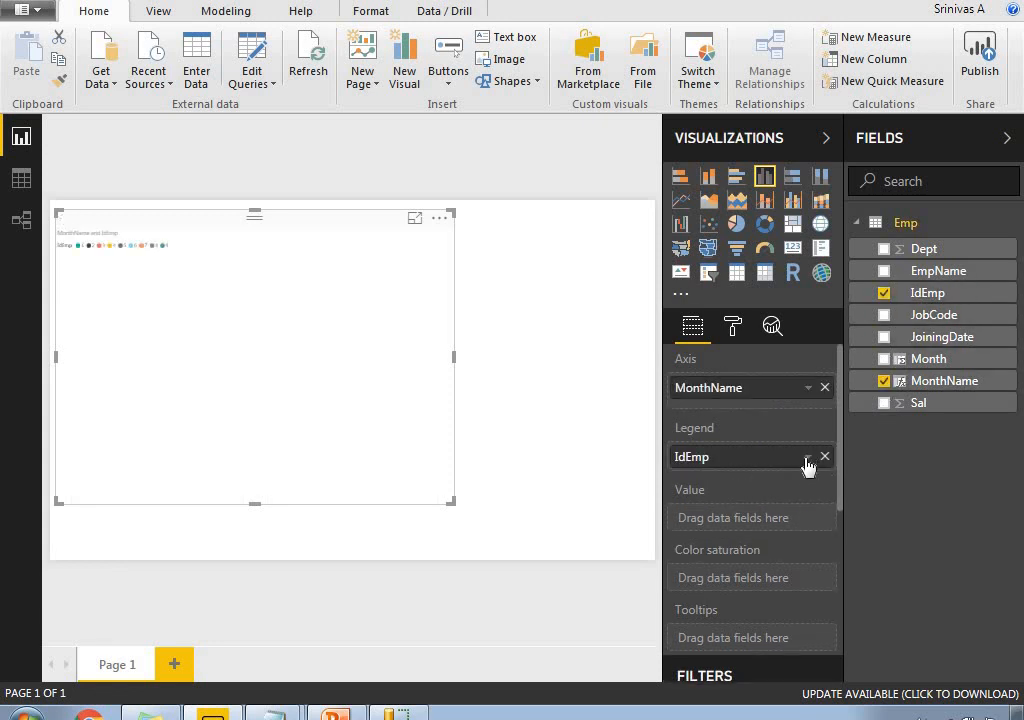
pyautogui.click(808, 458)
pyautogui.click(720, 462)
pyautogui.moveTo(720, 462); pyautogui.dragTo(780, 522)
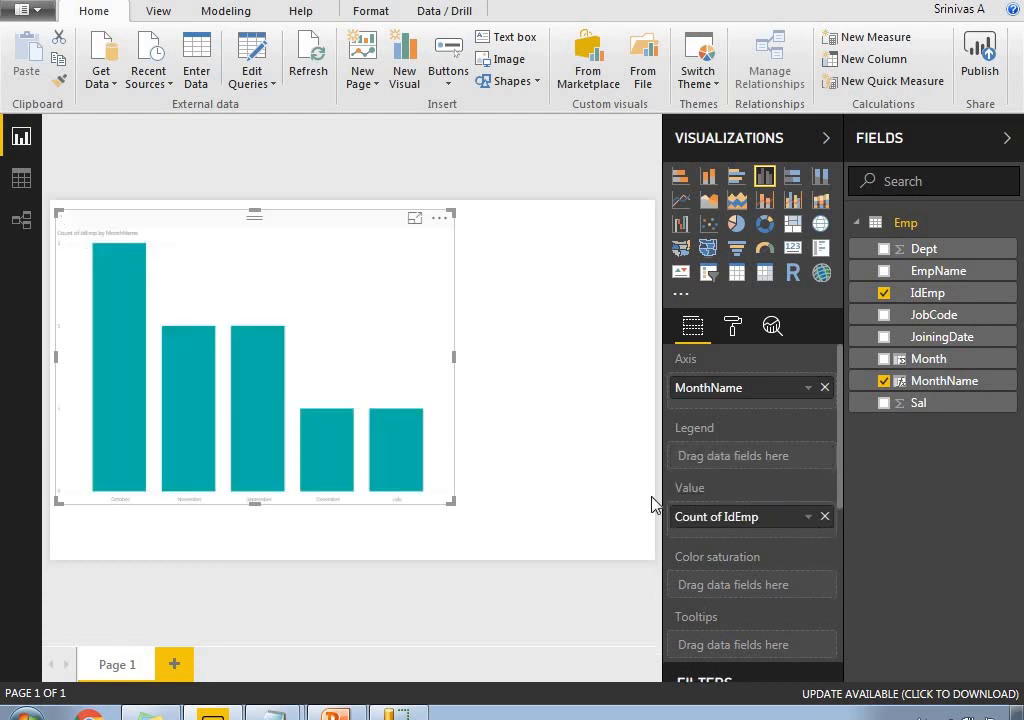
# Step: Examine the employee count for each month in the chart's focus mode, return to the report page and deselect the chart
pyautogui.click(411, 222)
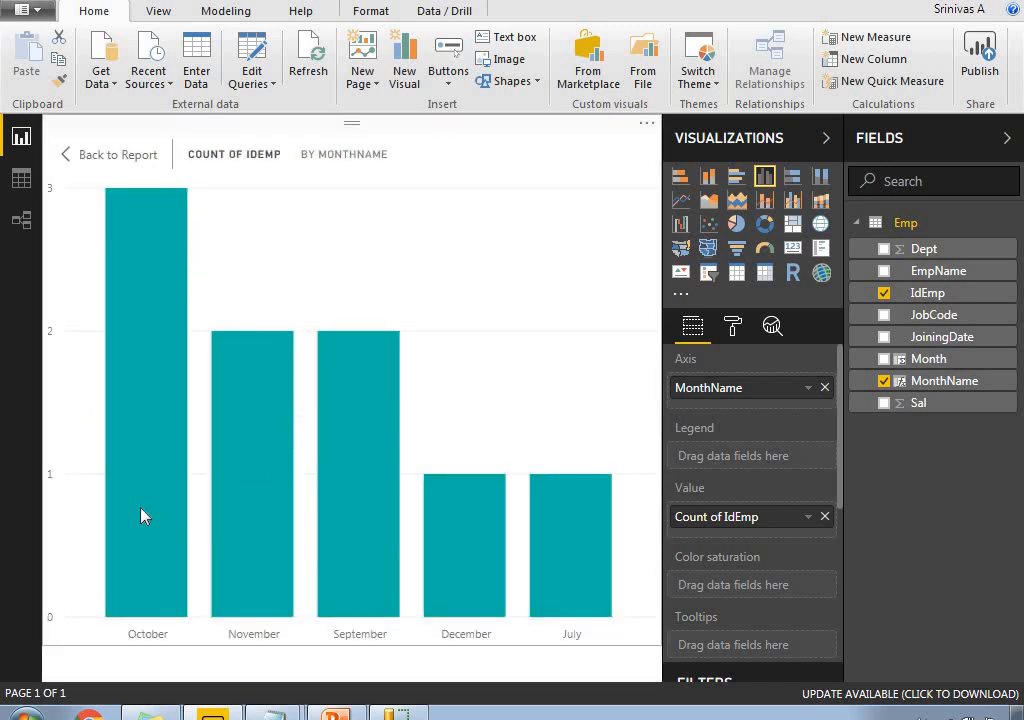
pyautogui.click(148, 453)
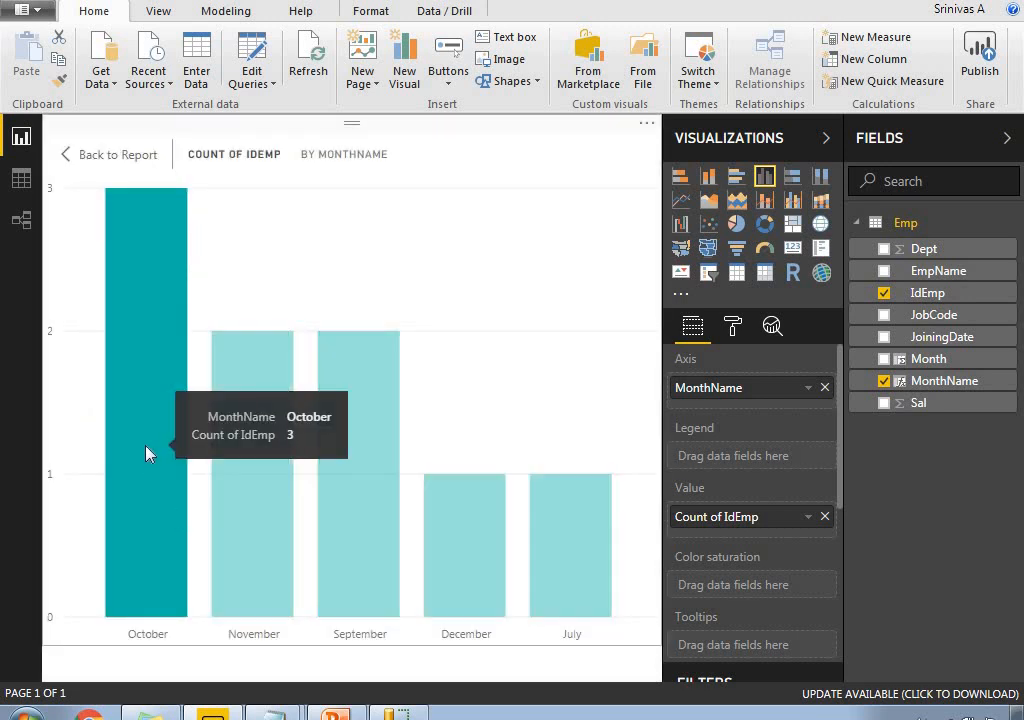
pyautogui.click(258, 512)
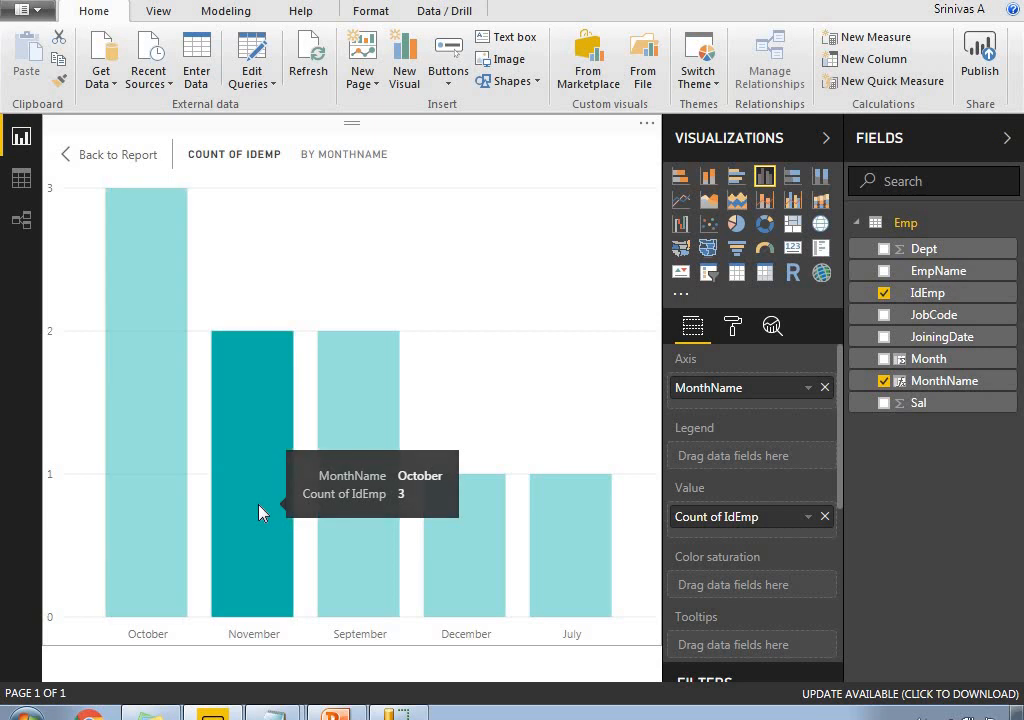
pyautogui.click(257, 512)
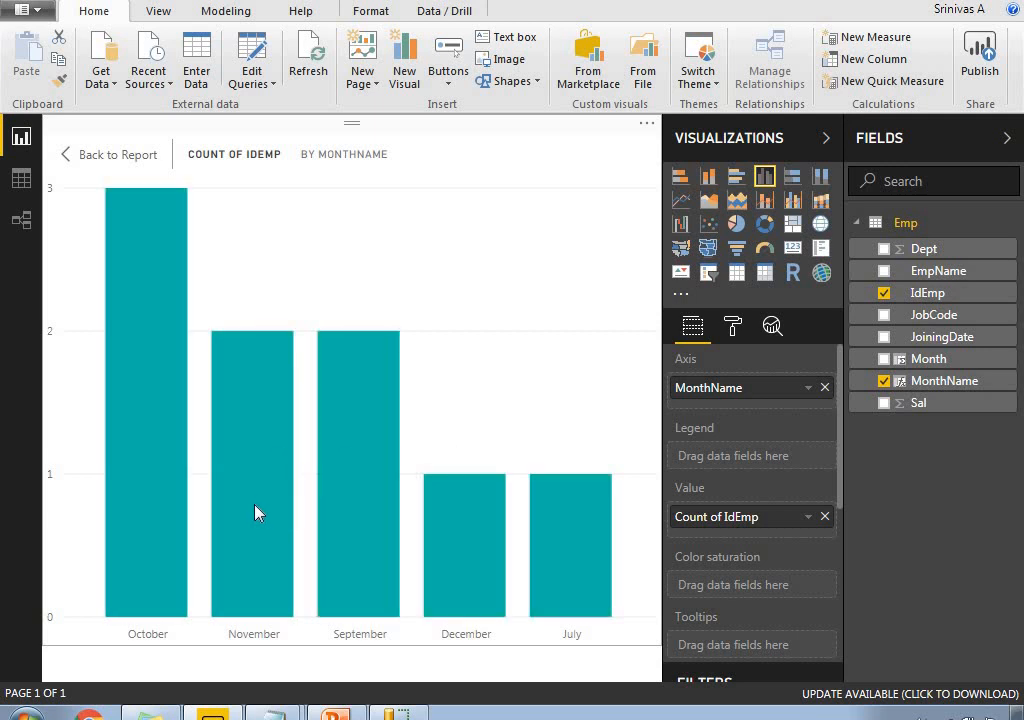
pyautogui.click(257, 512)
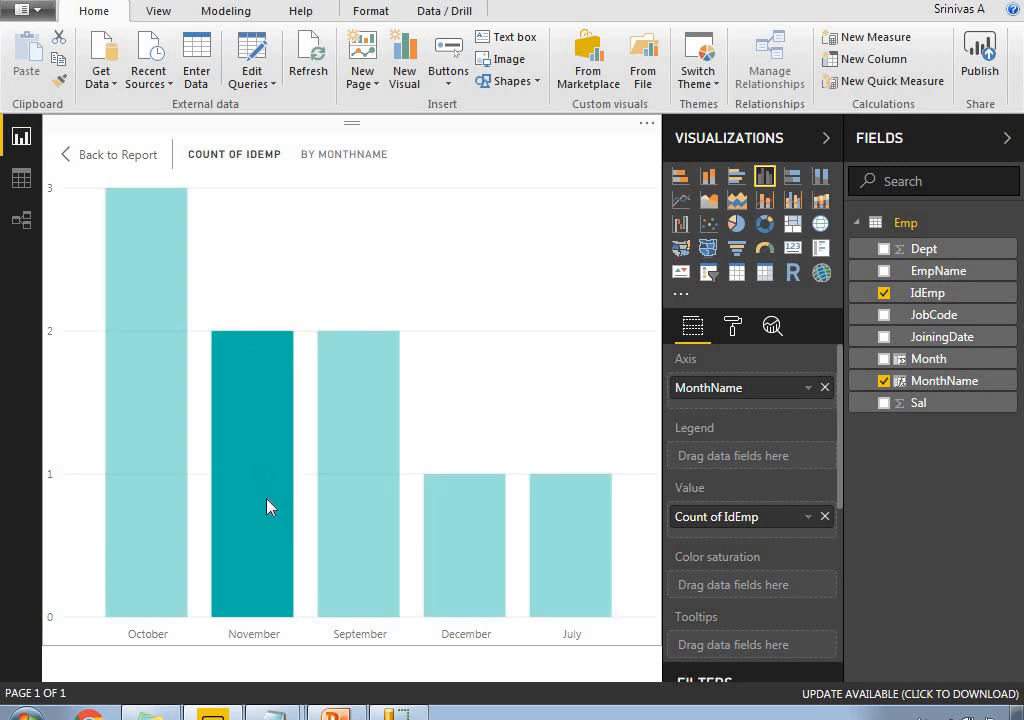
pyautogui.moveTo(357, 514)
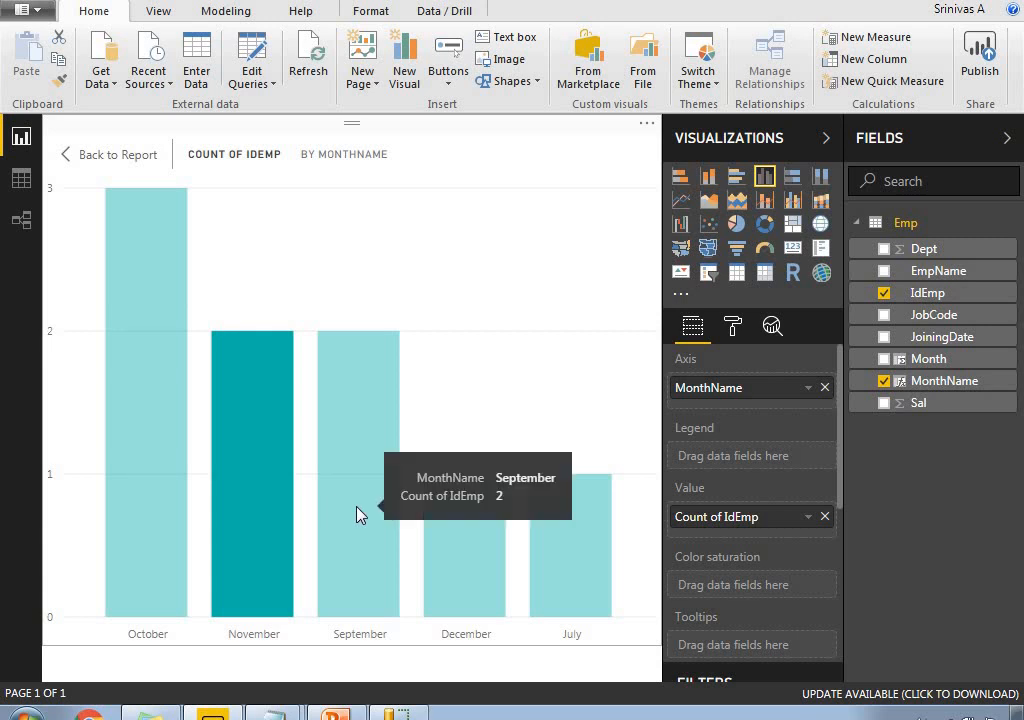
pyautogui.moveTo(474, 533)
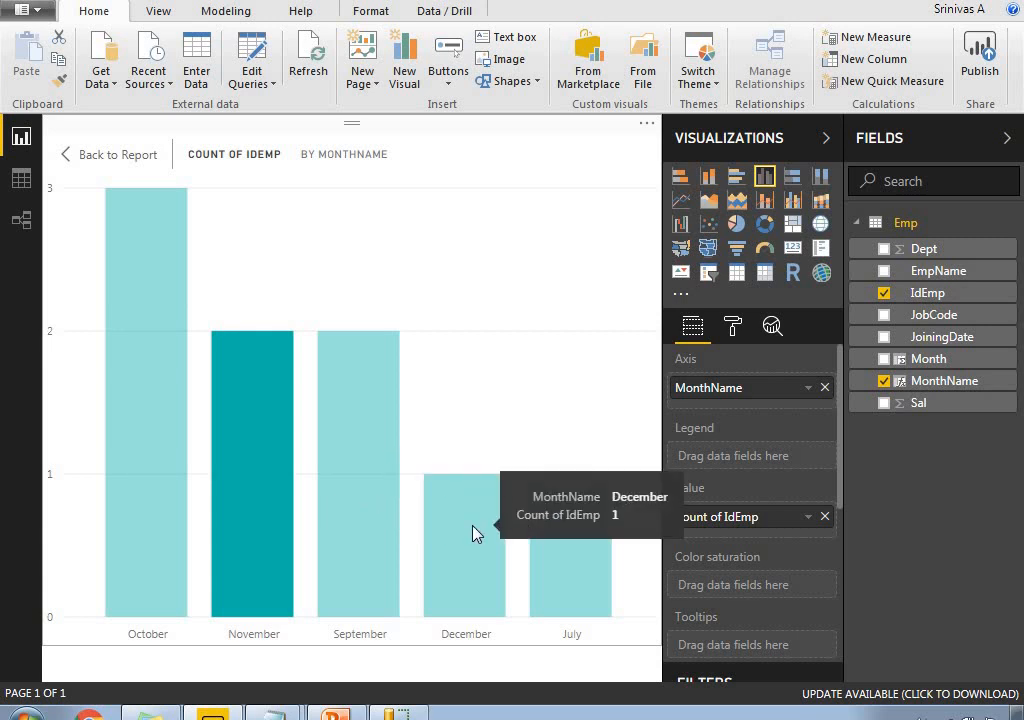
pyautogui.moveTo(575, 557)
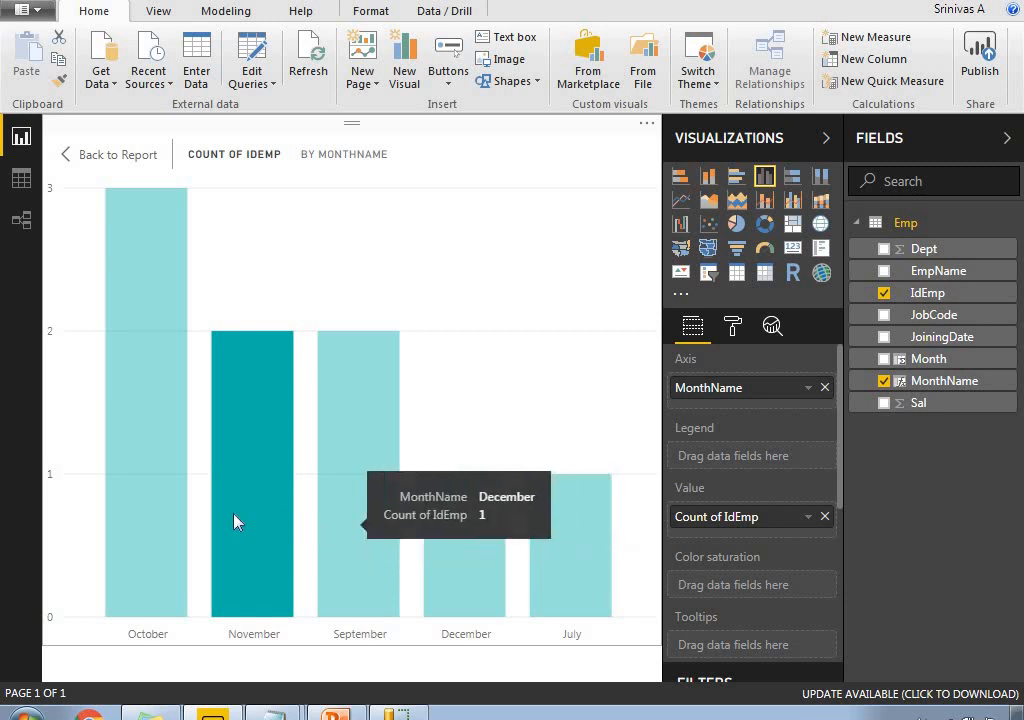
pyautogui.moveTo(123, 507)
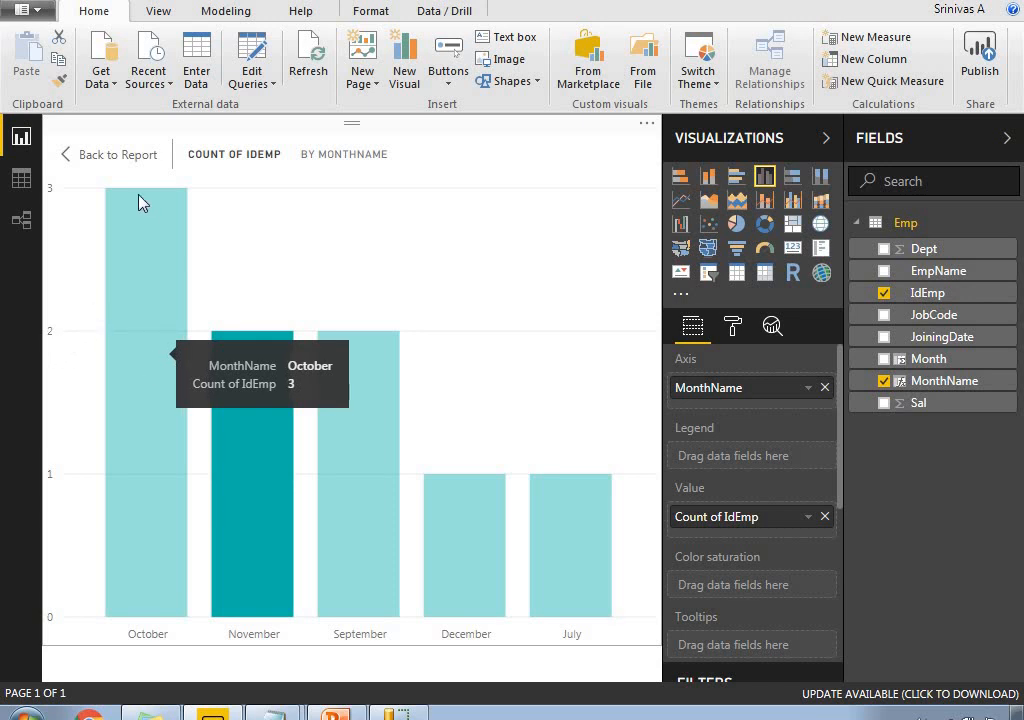
pyautogui.press('Escape')
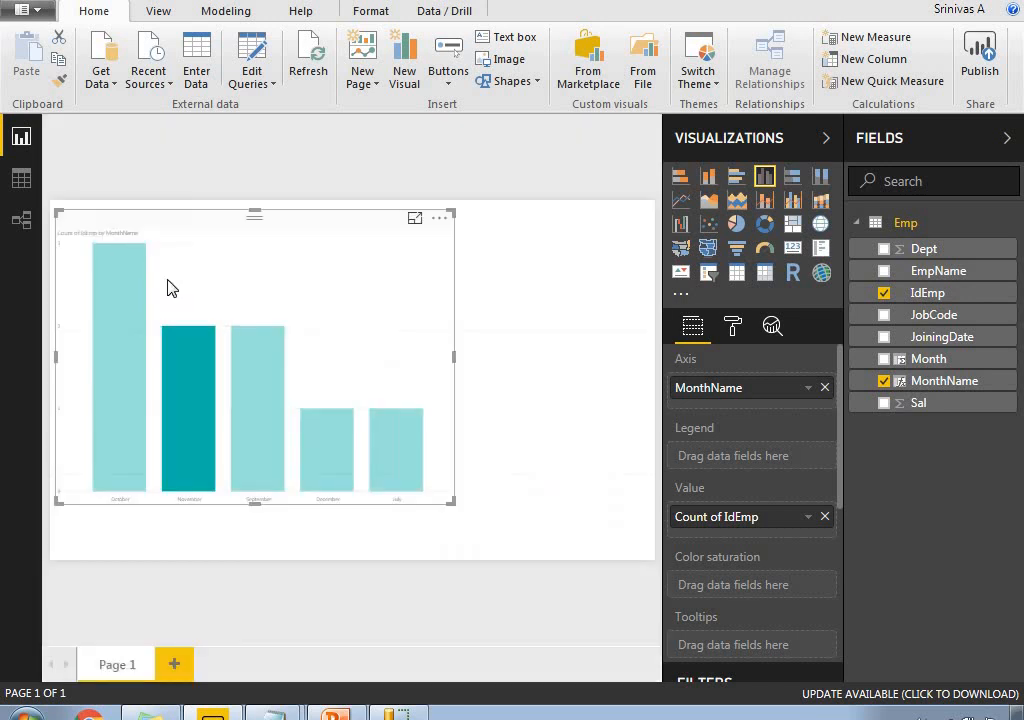
pyautogui.click(527, 464)
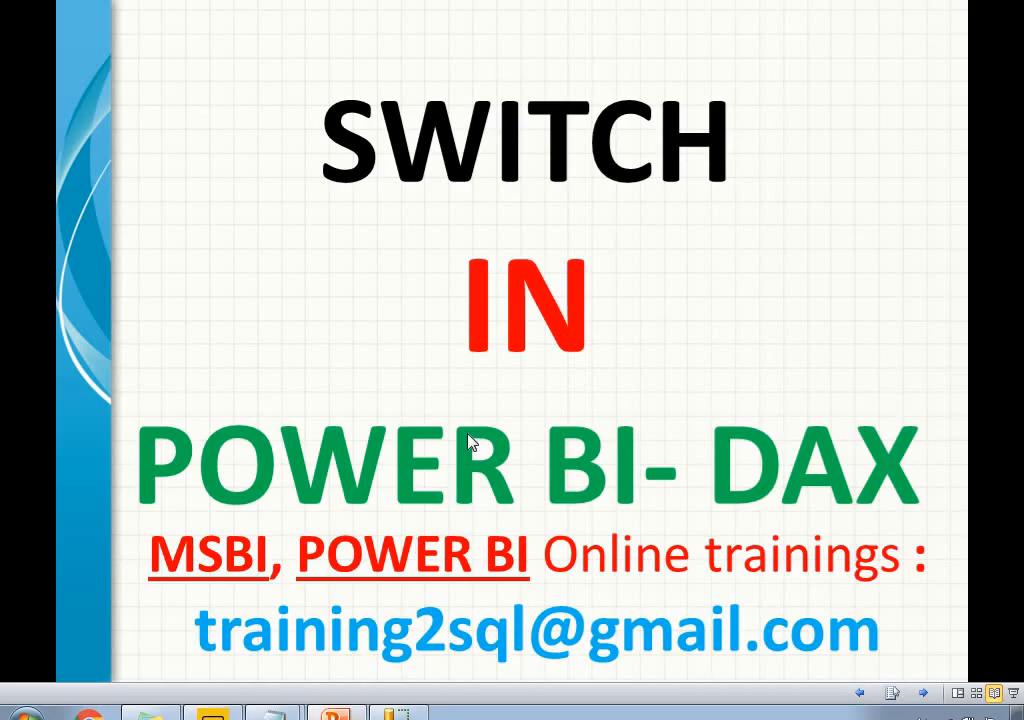